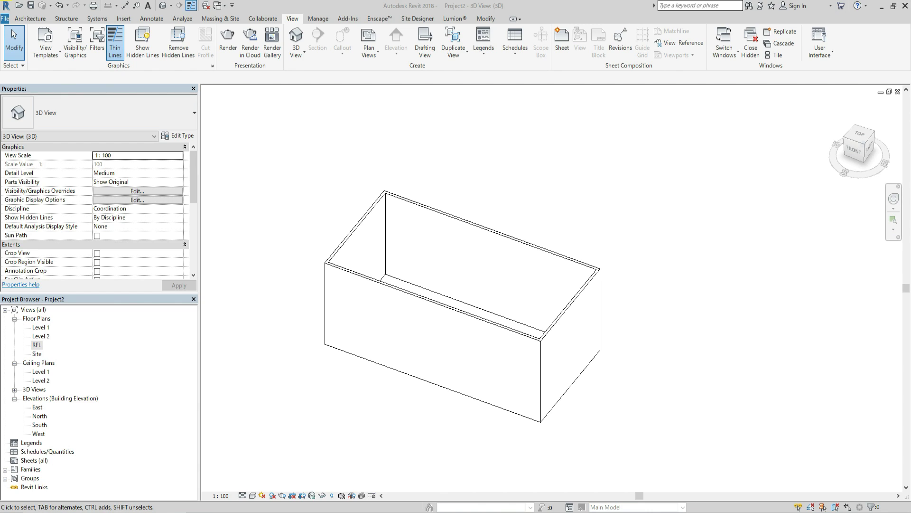
# - Open the RFL floor plan and start a Roof by Footprint (Generic Roof 300mm)
pyautogui.doubleClick(39, 345)
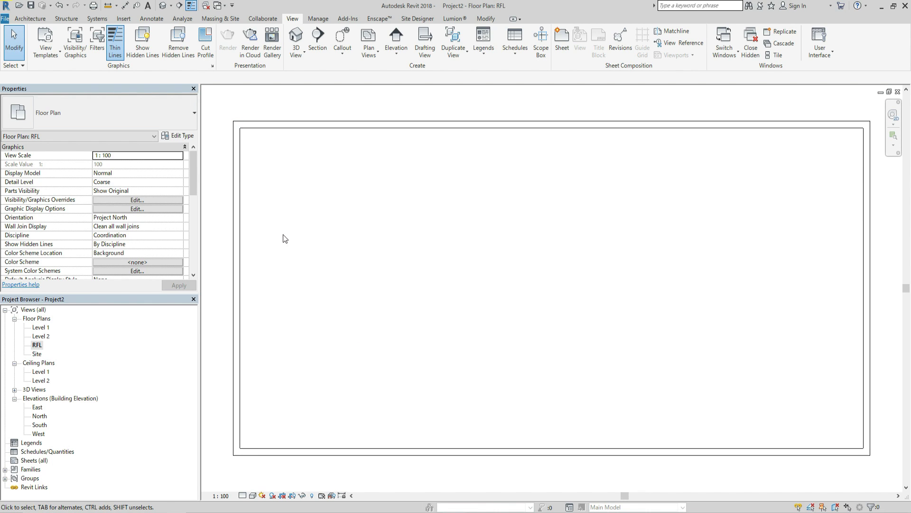
pyautogui.click(43, 20)
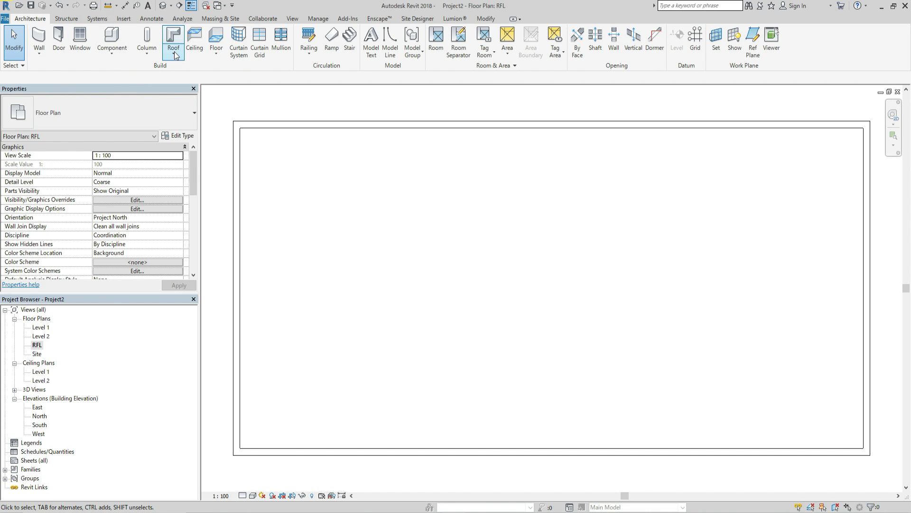
pyautogui.click(176, 36)
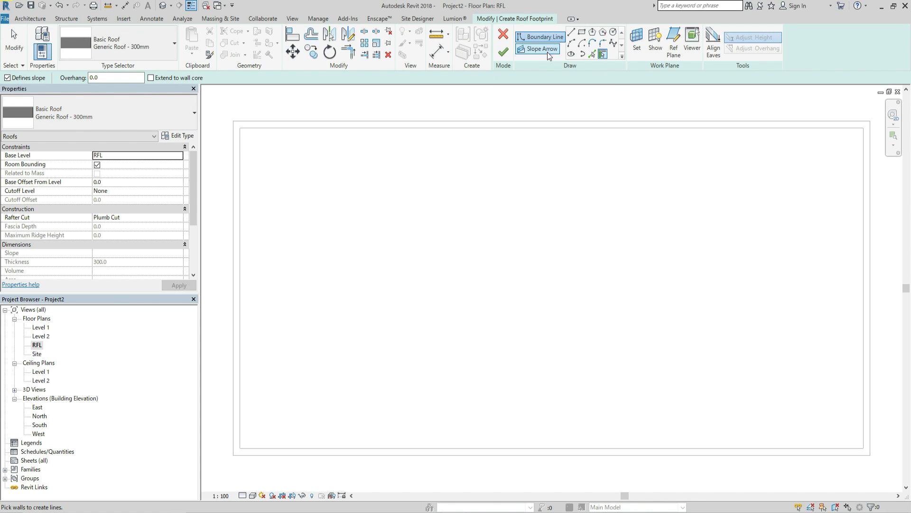
# - Draw a rectangular roof boundary, about 17800 by 9800, on the outer wall corners
pyautogui.click(582, 34)
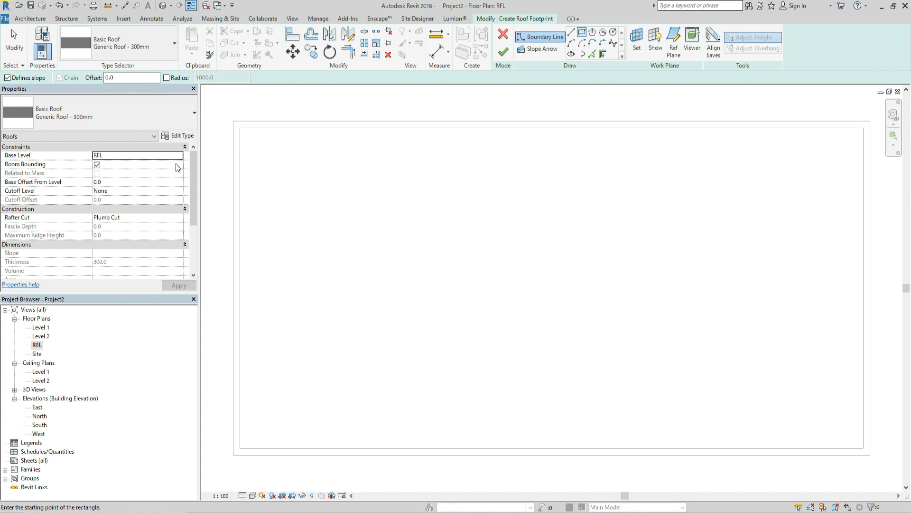
pyautogui.click(243, 128)
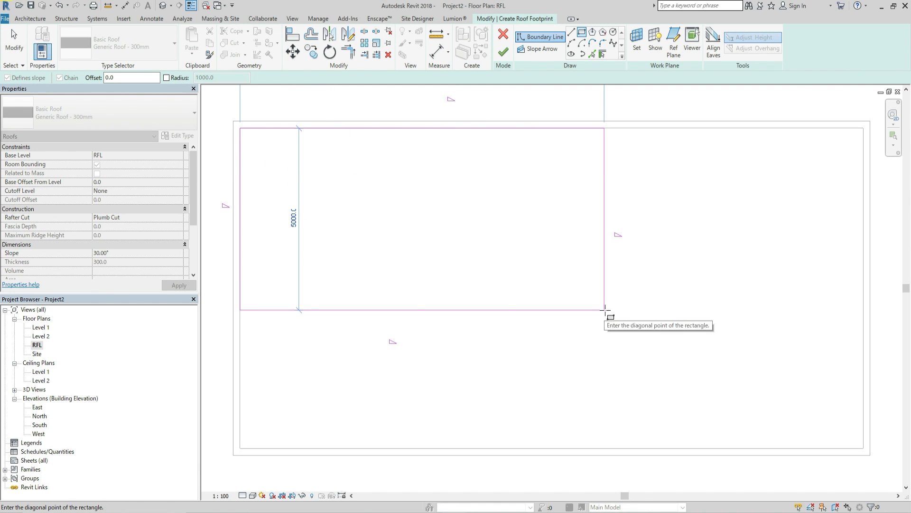
pyautogui.click(863, 447)
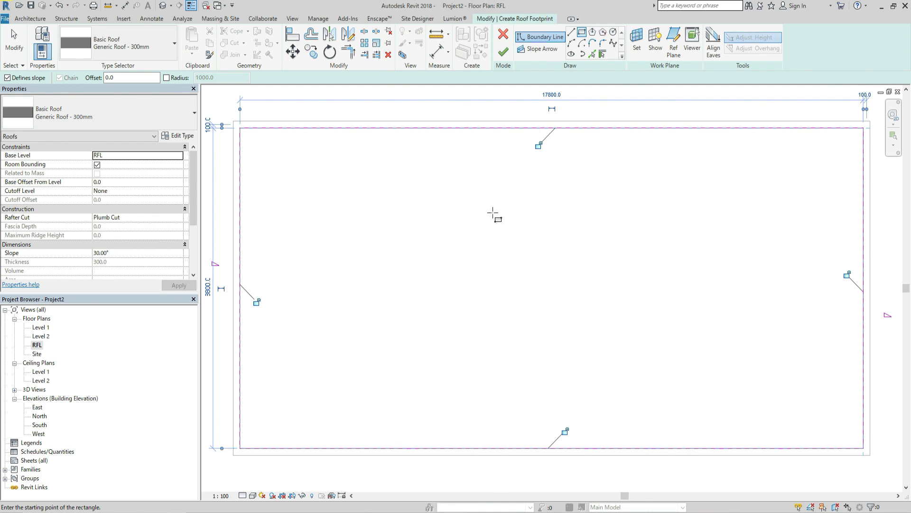
pyautogui.press('Escape')
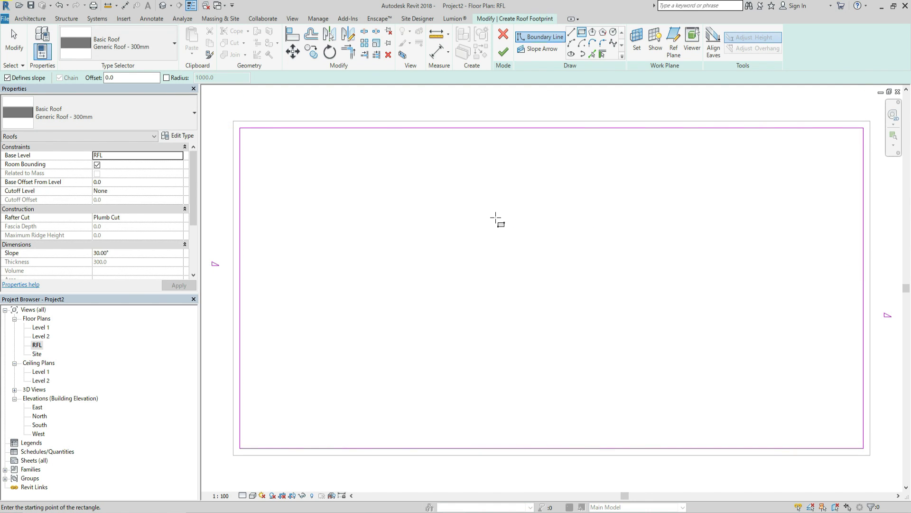
pyautogui.scroll(-2, 468, 205)
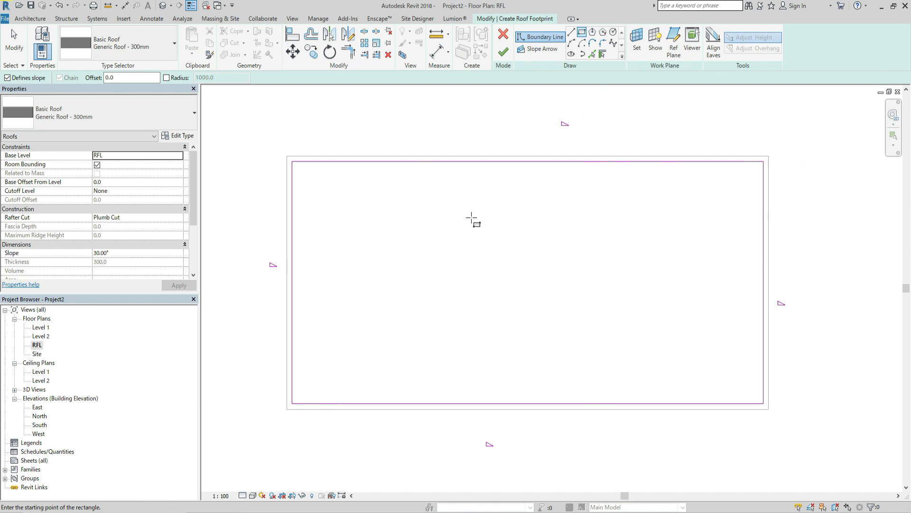
pyautogui.press('Escape')
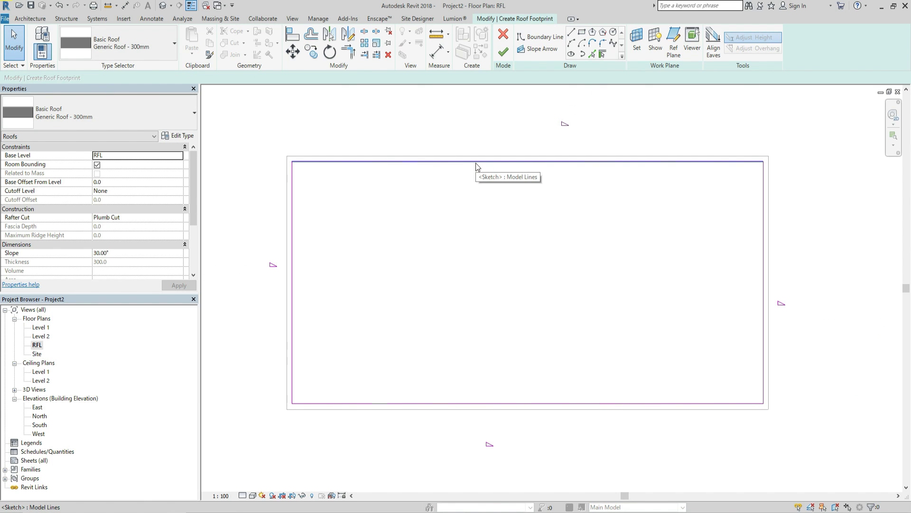
# - Turn off Defines Slope on the top, right, bottom and left roof boundary lines
pyautogui.click(474, 161)
pyautogui.press('Escape')
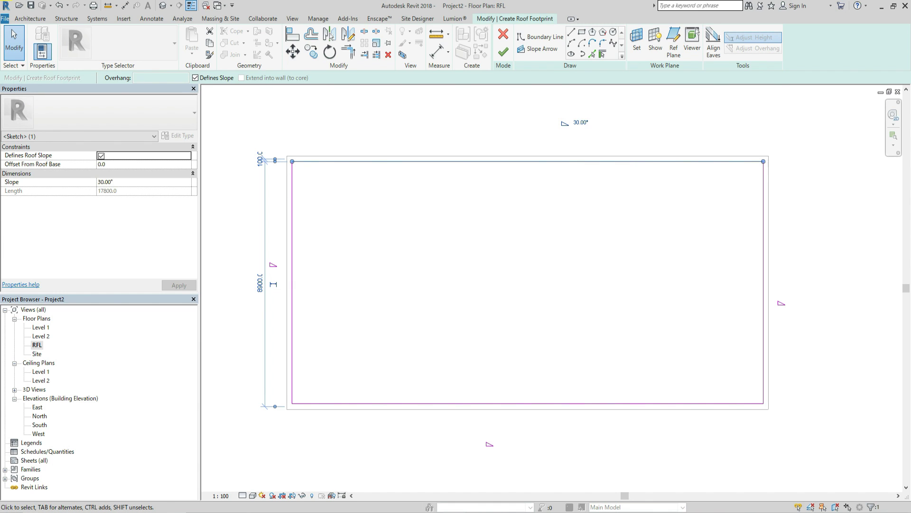
pyautogui.click(449, 162)
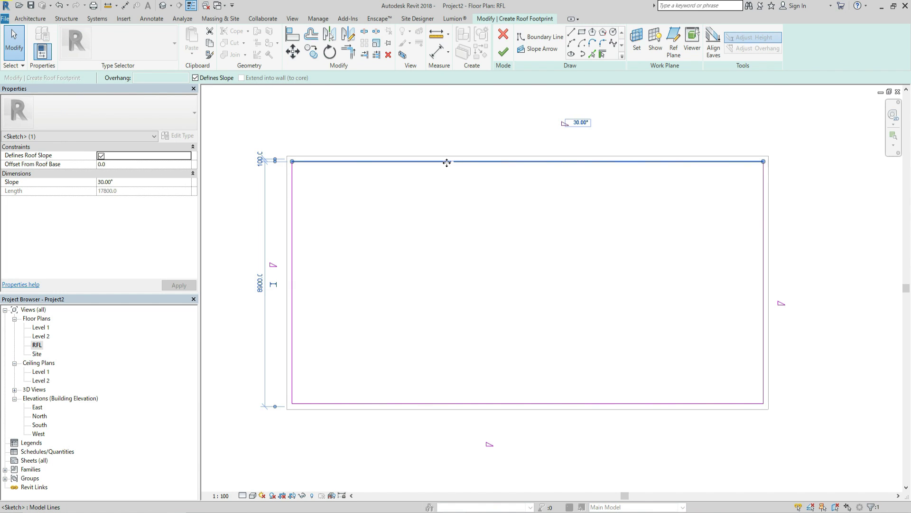
pyautogui.press('Escape')
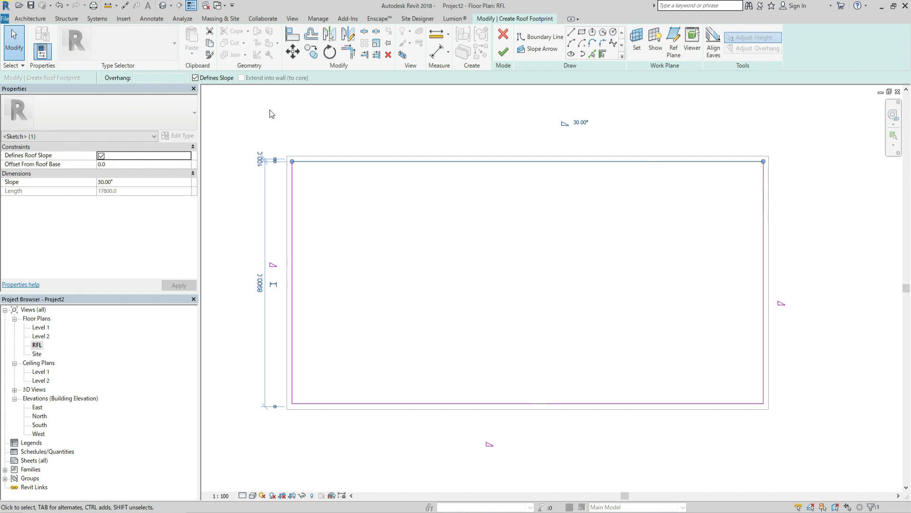
pyautogui.click(195, 79)
pyautogui.click(765, 280)
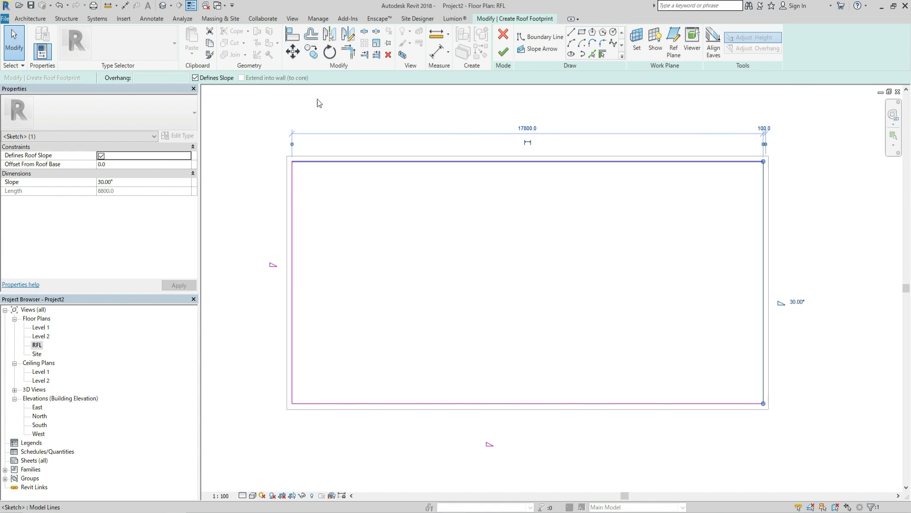
pyautogui.click(195, 78)
pyautogui.click(196, 78)
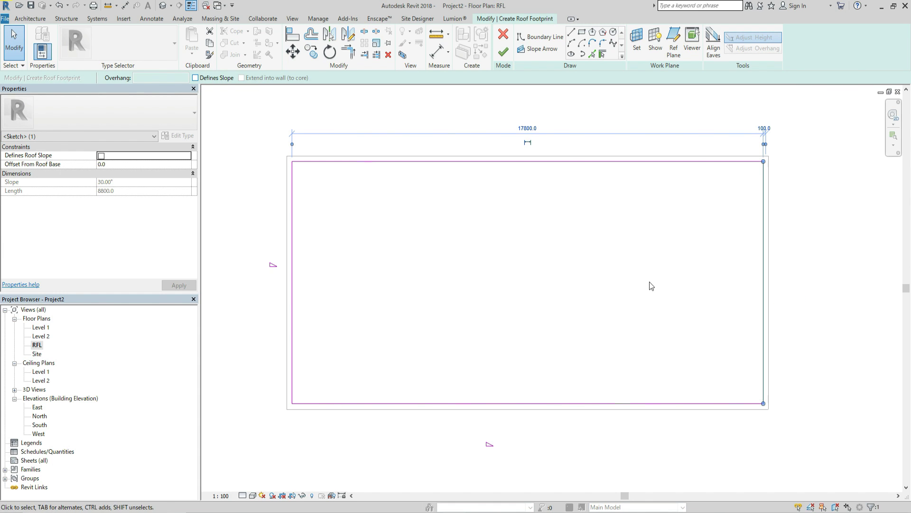
pyautogui.click(588, 403)
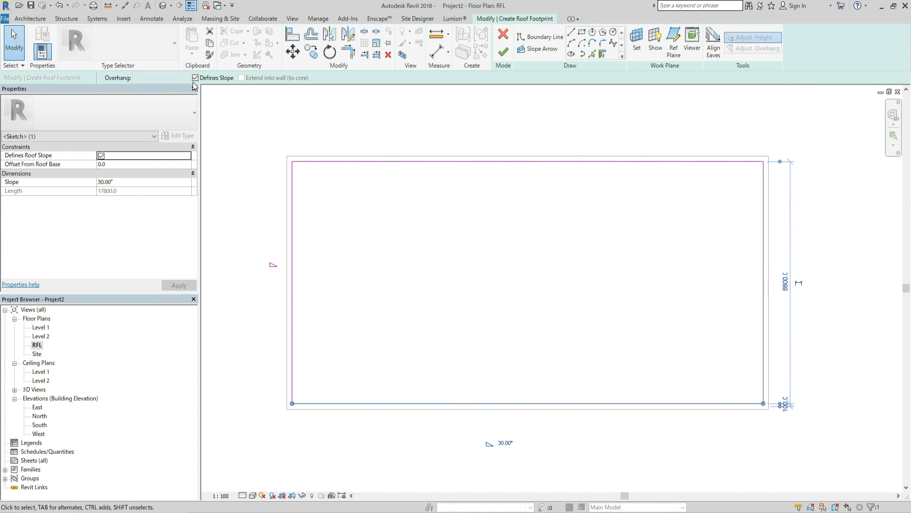
pyautogui.click(292, 210)
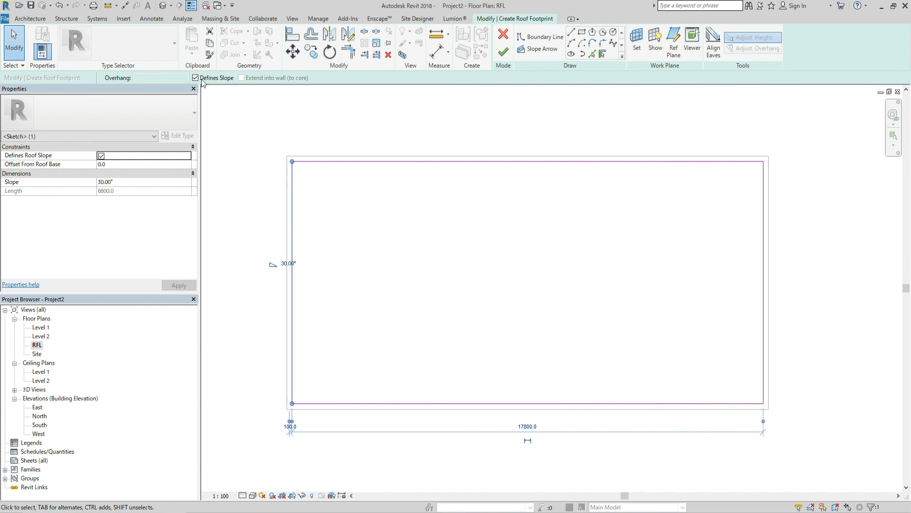
pyautogui.click(432, 281)
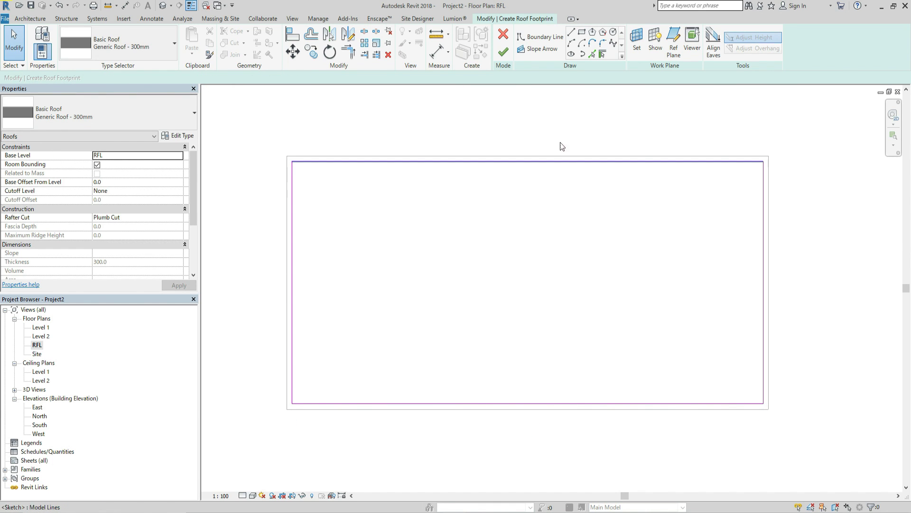
# - Finish the roof sketch and orbit the default 3D view to inspect the flat slab
pyautogui.click(504, 52)
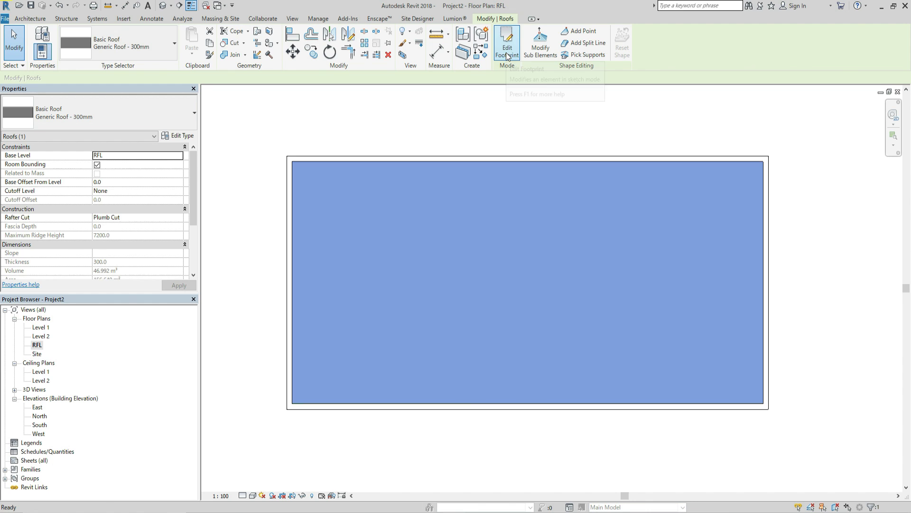
pyautogui.click(163, 6)
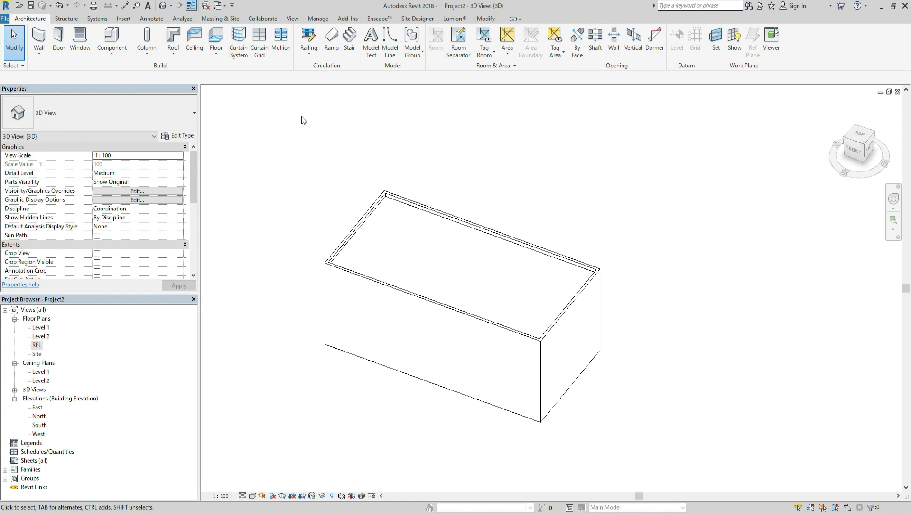
pyautogui.keyDown('shift'); pyautogui.moveTo(380, 252); pyautogui.dragTo(486, 181, button='middle'); pyautogui.keyUp('shift')
pyautogui.scroll(6, 432, 240)
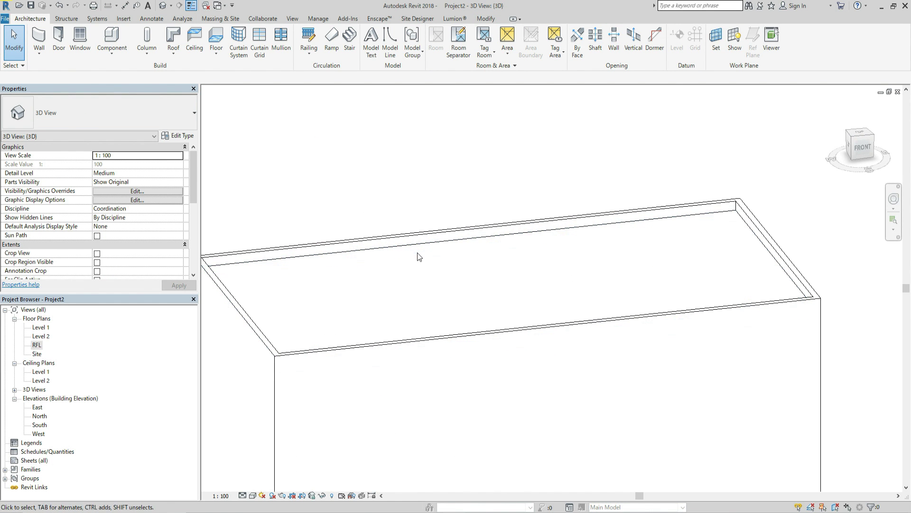
pyautogui.keyDown('shift'); pyautogui.moveTo(411, 246); pyautogui.dragTo(434, 293, button='middle'); pyautogui.keyUp('shift')
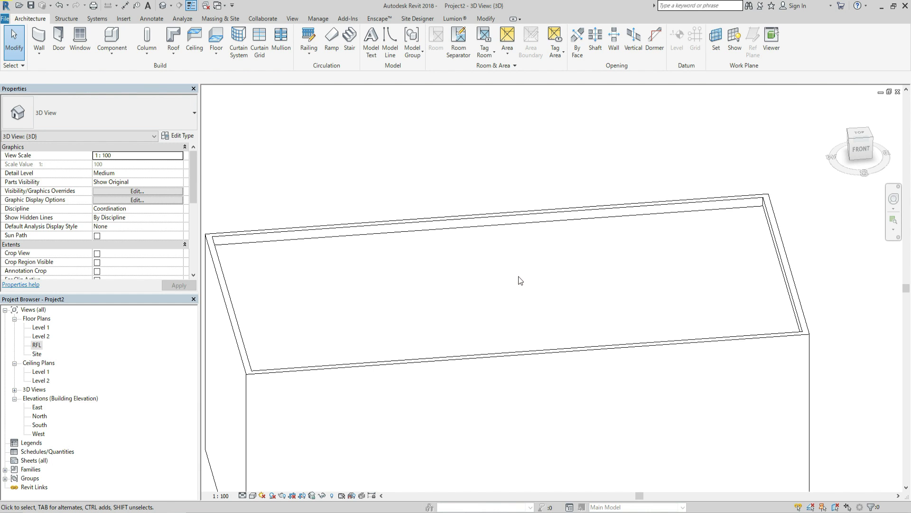
# - Return to the RFL plan and select the roof rather than the four walls
pyautogui.doubleClick(37, 354)
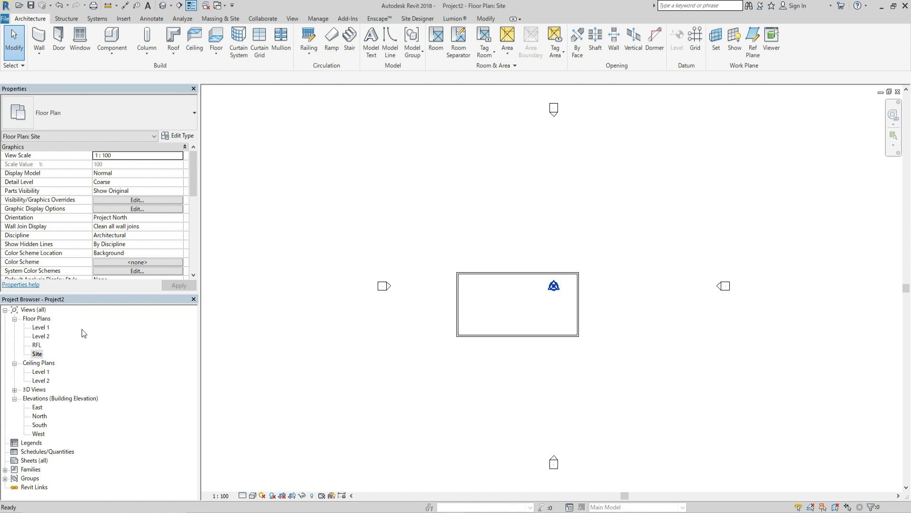
pyautogui.doubleClick(37, 345)
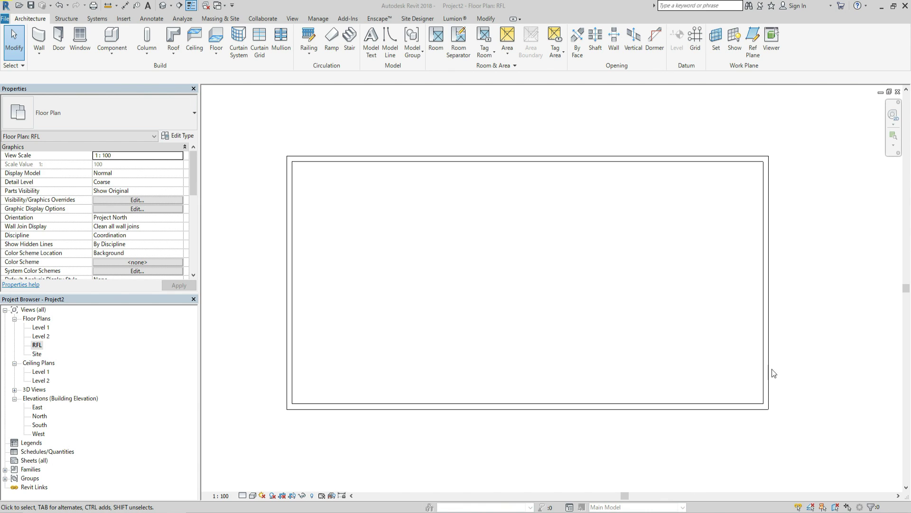
pyautogui.press('Tab')
pyautogui.click(761, 329)
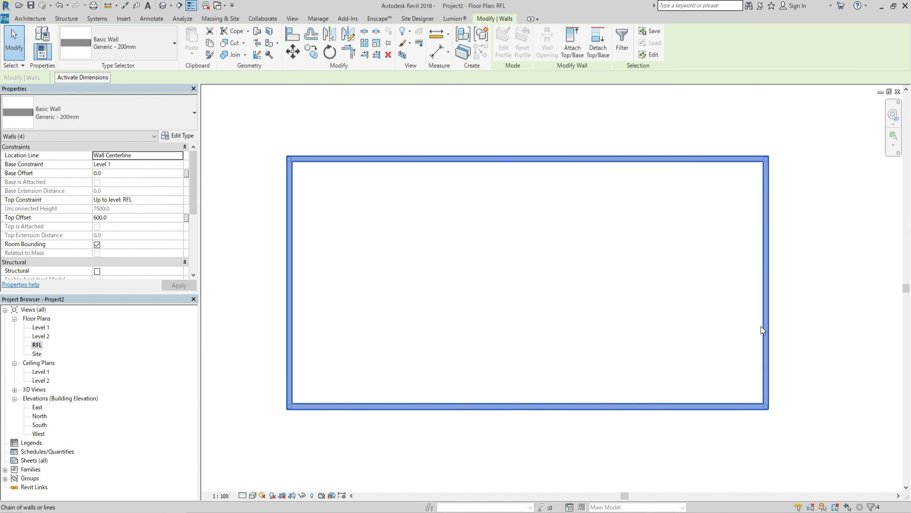
pyautogui.click(761, 326)
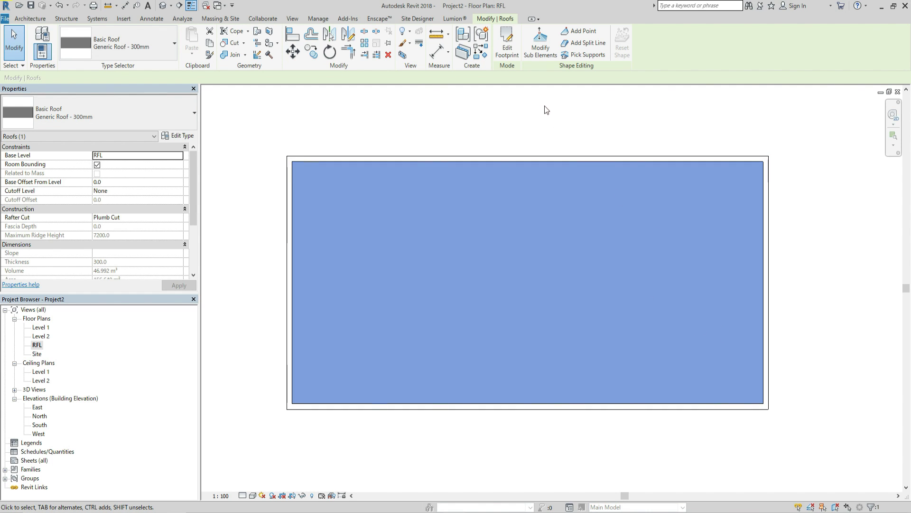
# - Add a split line from the roof's top-edge midpoint to its bottom-edge midpoint
pyautogui.click(545, 55)
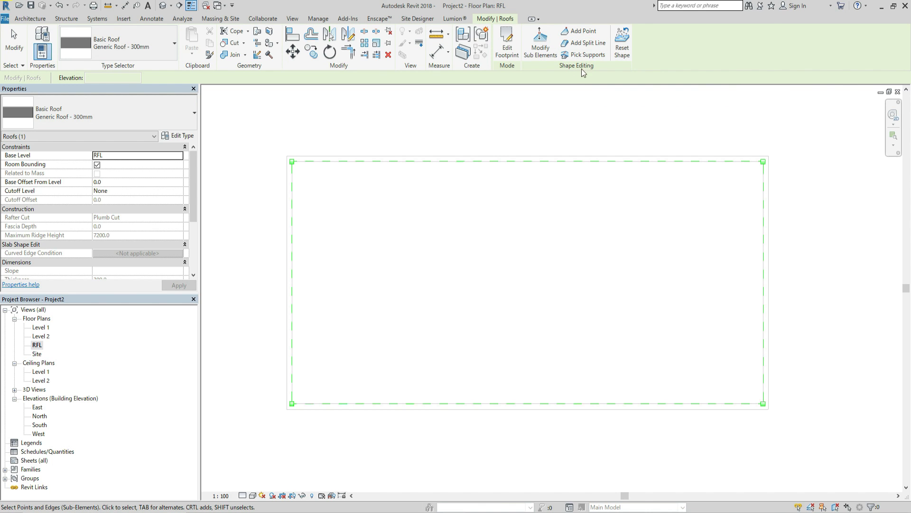
pyautogui.click(596, 44)
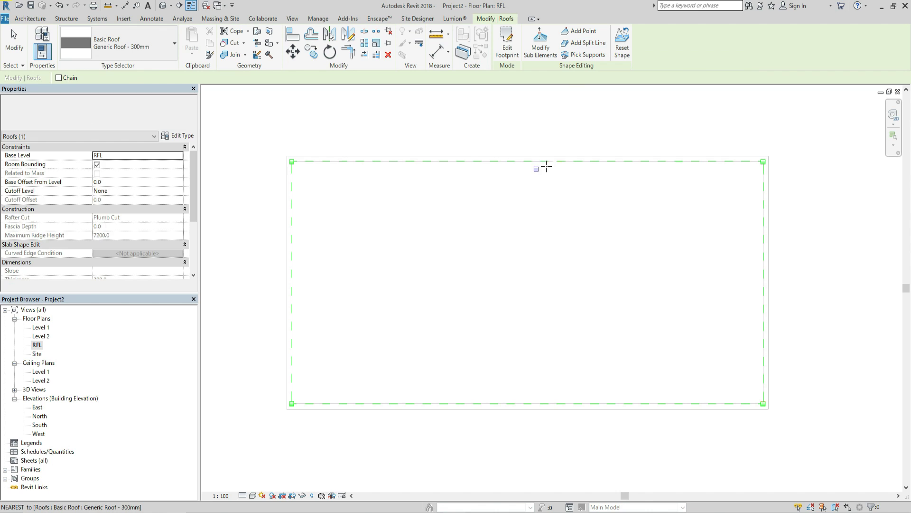
pyautogui.click(523, 160)
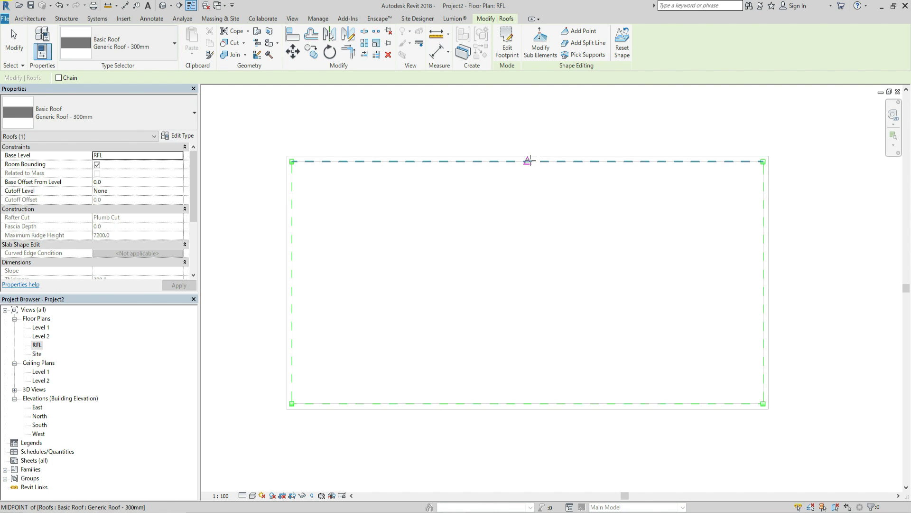
pyautogui.click(527, 161)
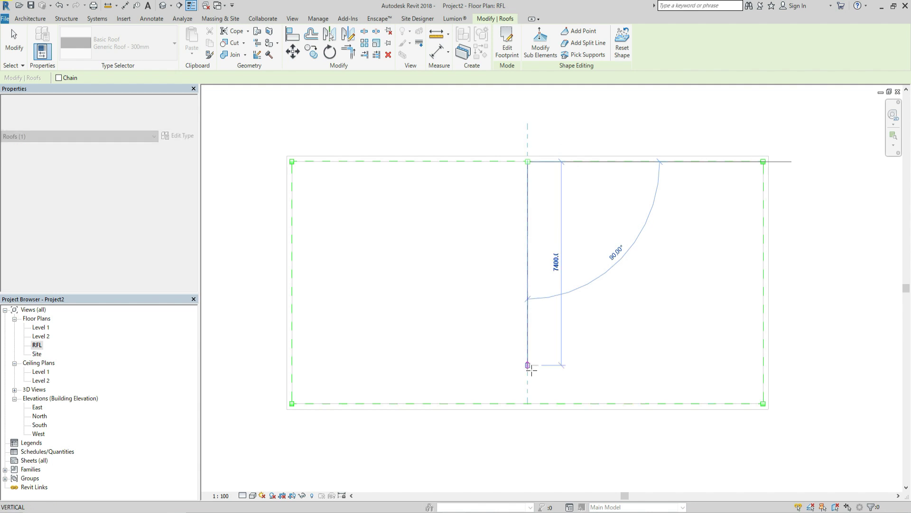
pyautogui.click(527, 403)
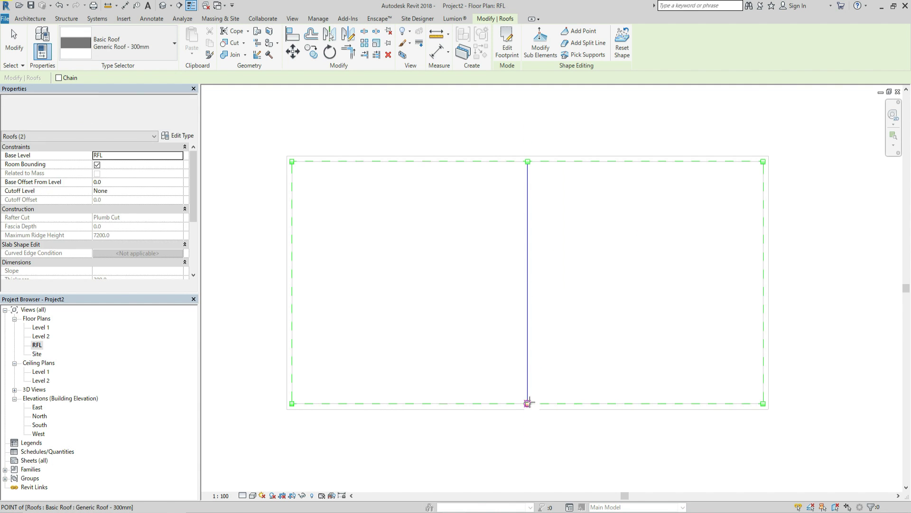
# - Add diagonal split lines from the top-left and top-right corners to the bottom midpoint
pyautogui.click(292, 162)
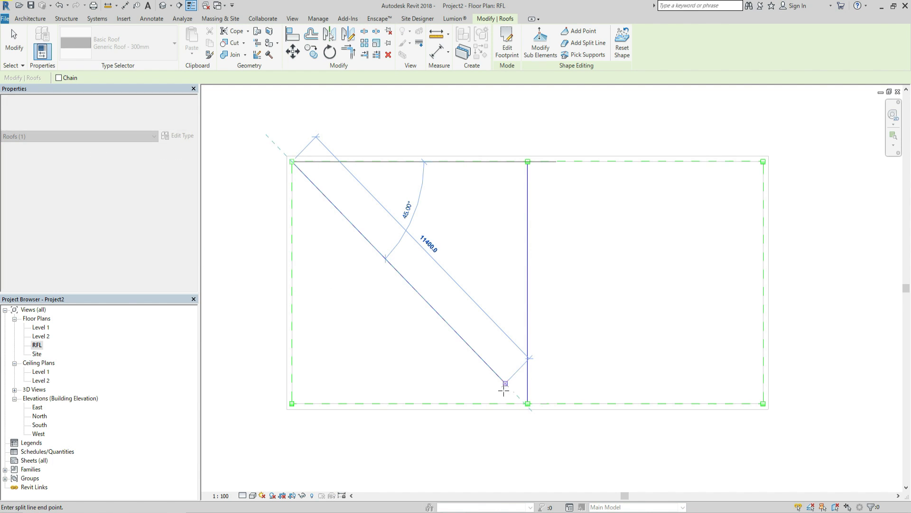
pyautogui.scroll(3, 527, 404)
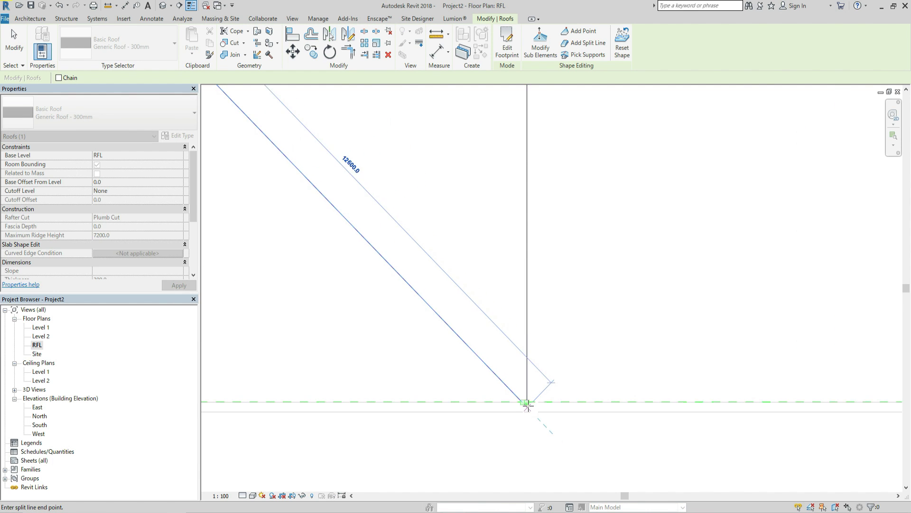
pyautogui.scroll(2, 525, 402)
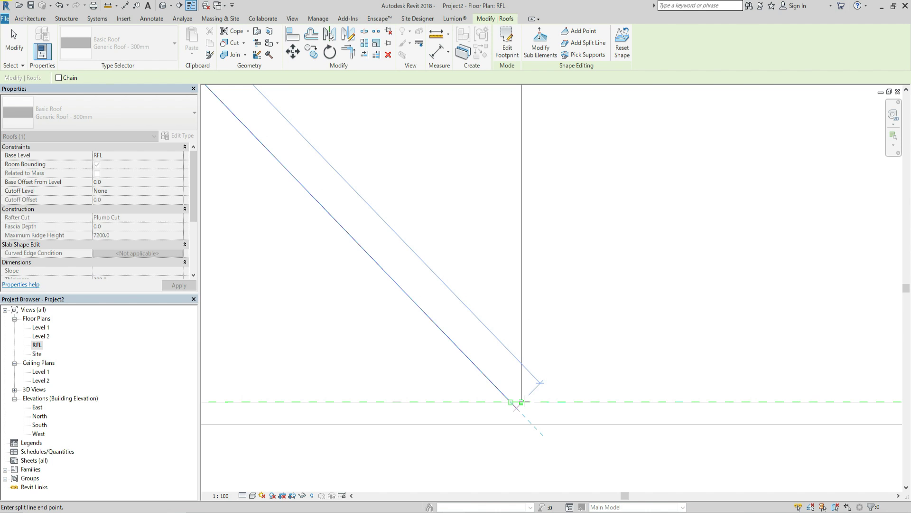
pyautogui.click(521, 402)
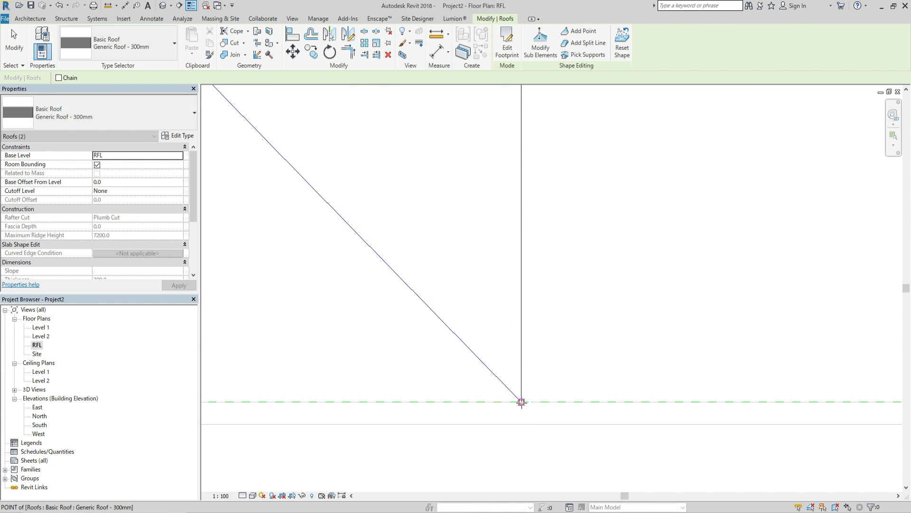
pyautogui.scroll(-3, 523, 402)
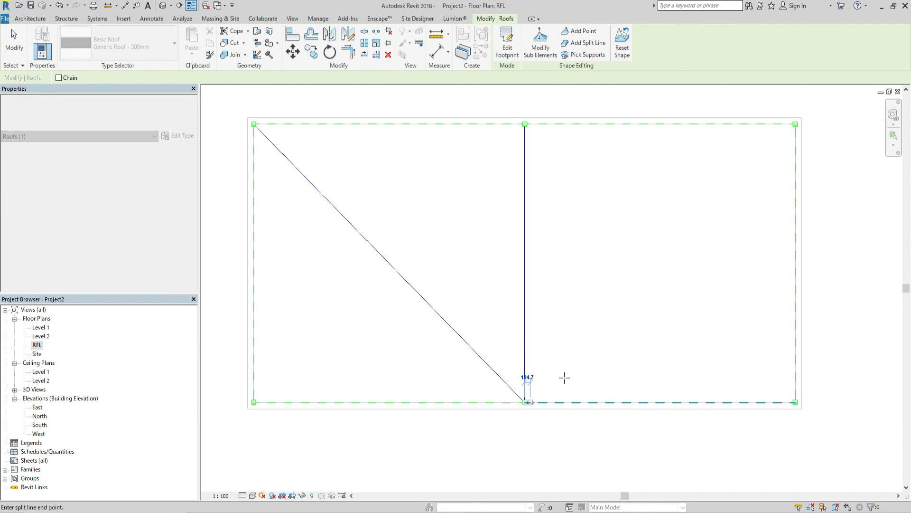
pyautogui.scroll(-2, 526, 396)
pyautogui.scroll(2, 726, 192)
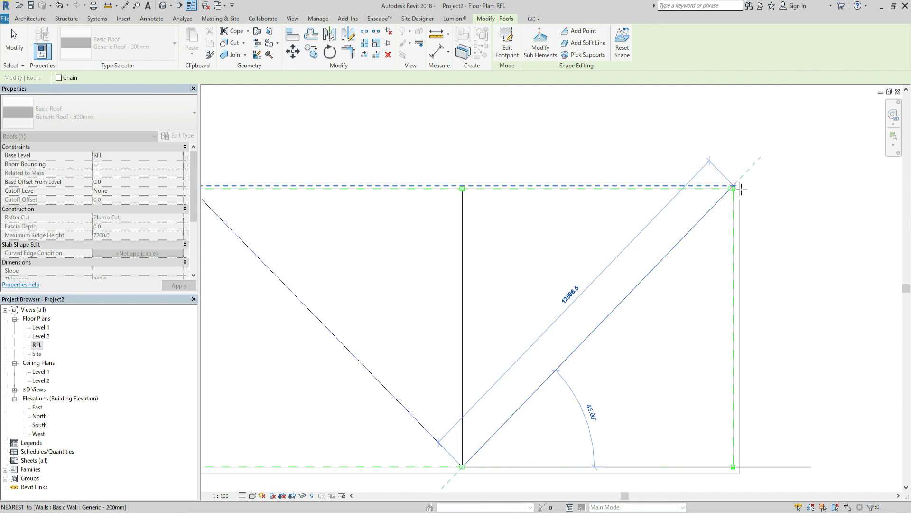
pyautogui.scroll(3, 738, 188)
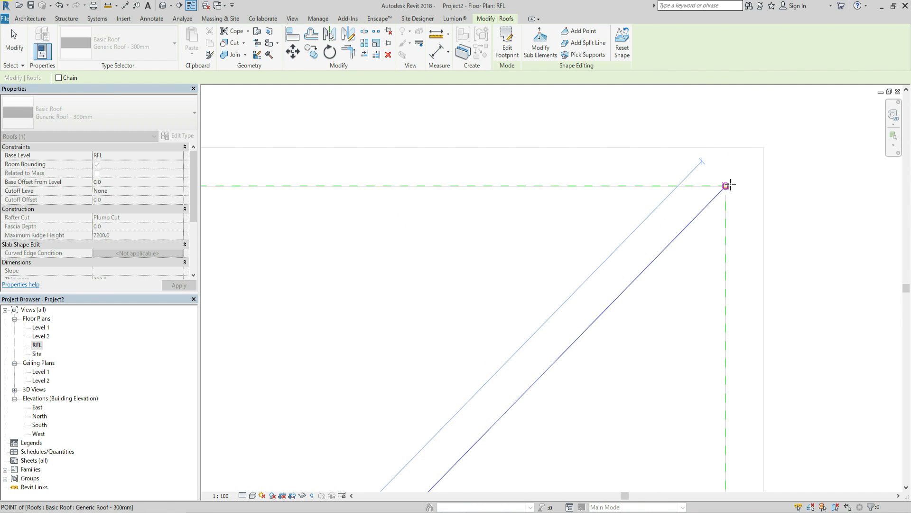
pyautogui.click(726, 185)
pyautogui.scroll(-3, 699, 218)
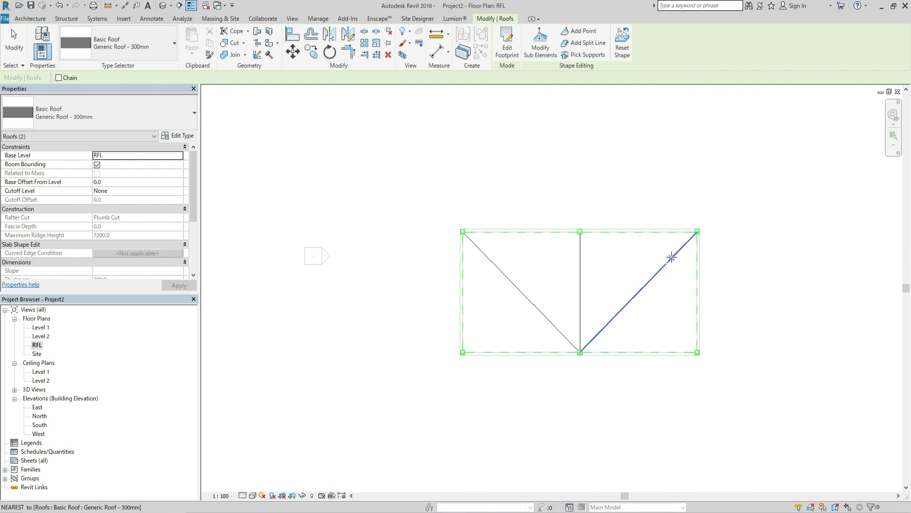
pyautogui.scroll(3, 642, 287)
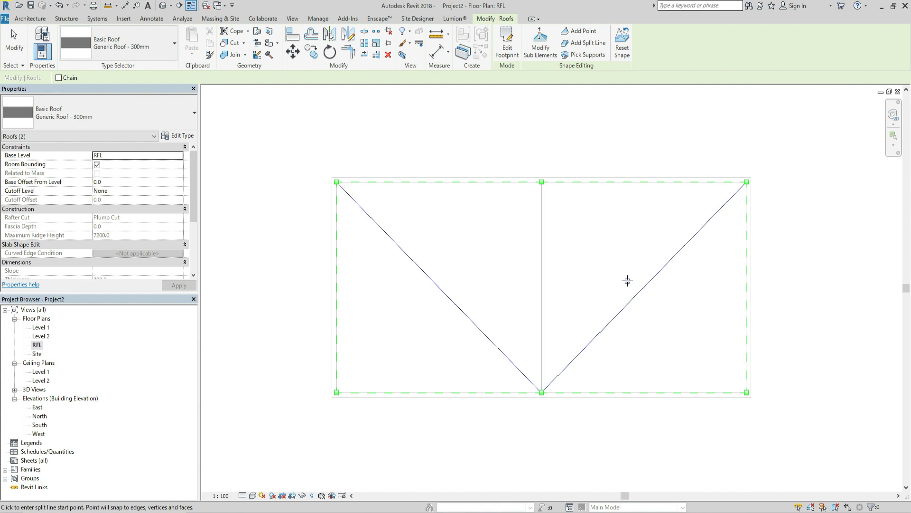
pyautogui.press('Escape')
pyautogui.press('Escape')
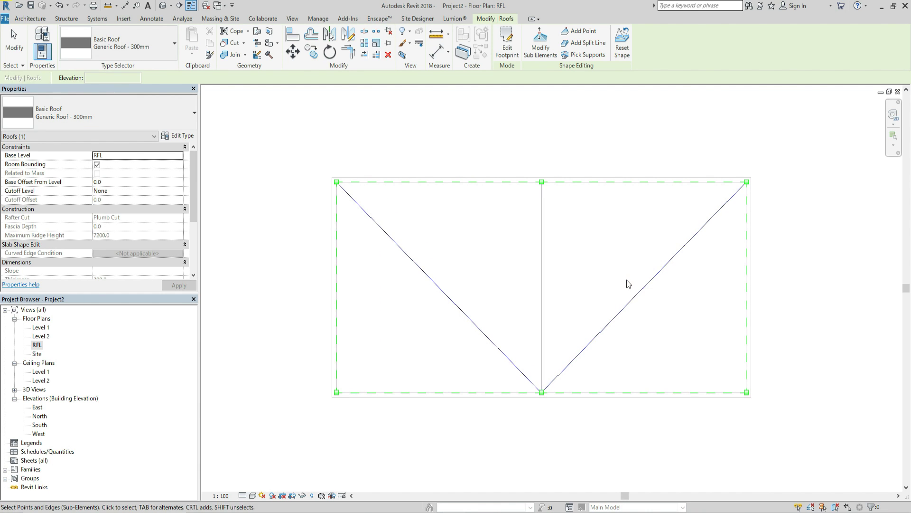
pyautogui.scroll(2, 615, 283)
pyautogui.click(600, 295)
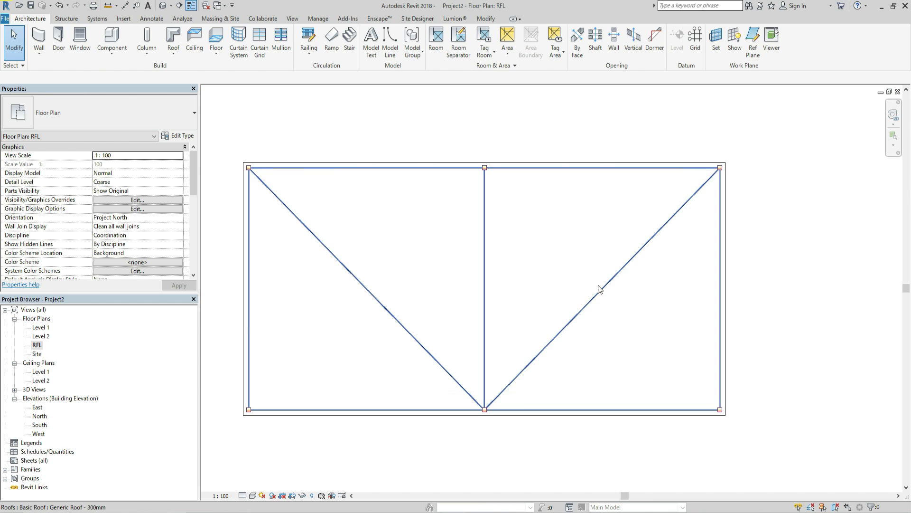
# - Select the roof and orbit the default 3D view to inspect its three split lines
pyautogui.click(601, 295)
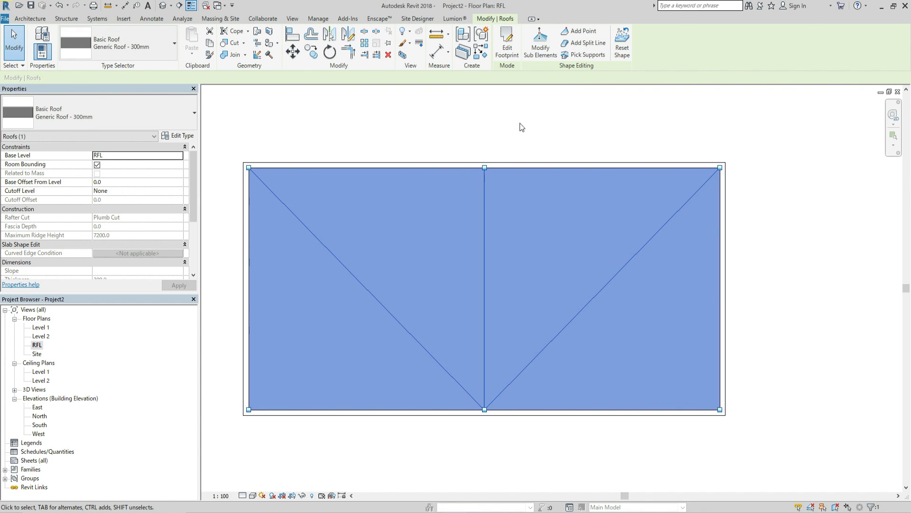
pyautogui.click(754, 266)
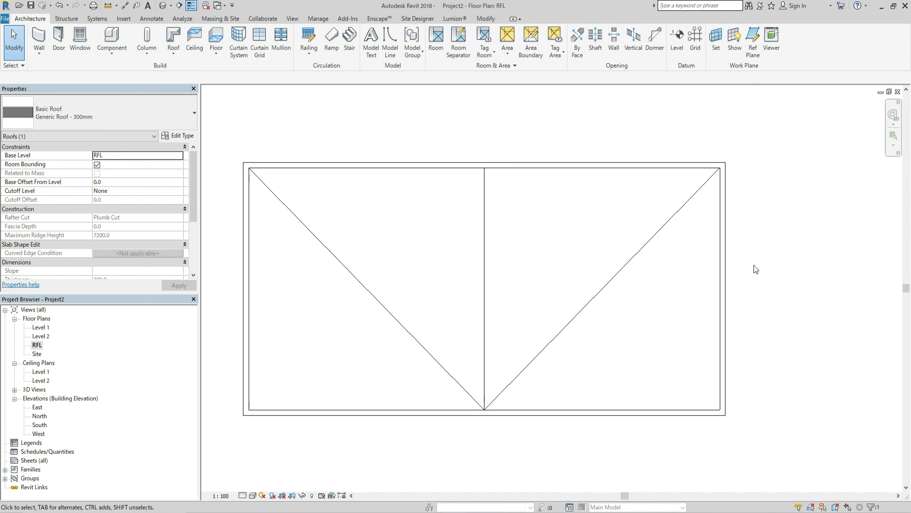
pyautogui.click(626, 262)
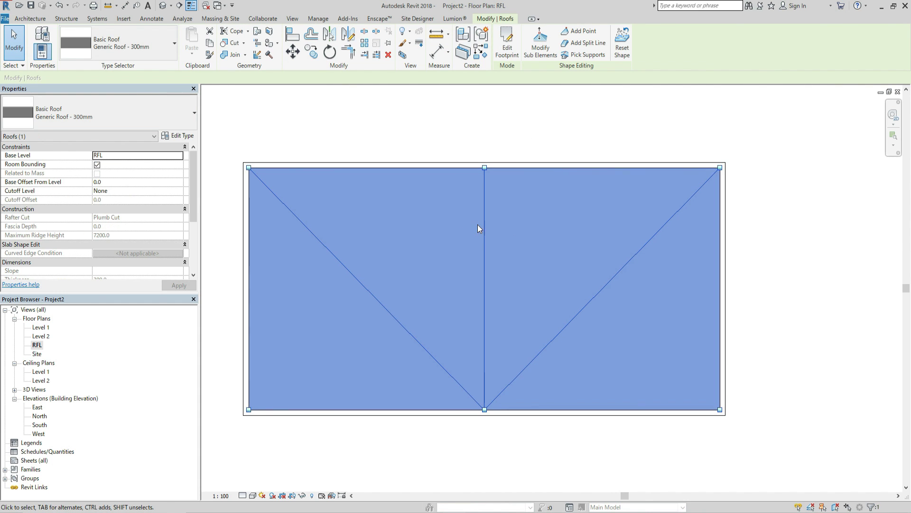
pyautogui.click(162, 5)
pyautogui.keyDown('shift'); pyautogui.moveTo(513, 288); pyautogui.dragTo(671, 279, button='middle'); pyautogui.keyUp('shift')
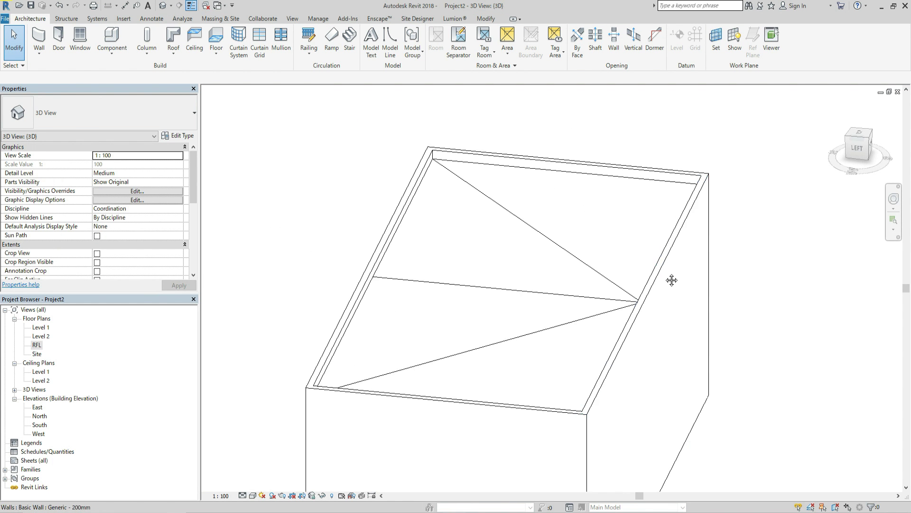
pyautogui.keyDown('shift'); pyautogui.moveTo(472, 341); pyautogui.dragTo(539, 258, button='middle'); pyautogui.keyUp('shift')
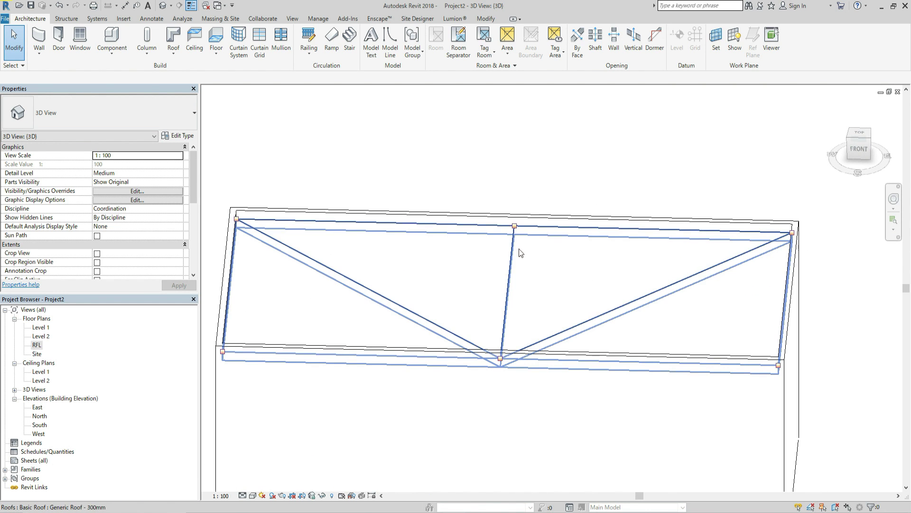
pyautogui.keyDown('shift'); pyautogui.moveTo(497, 287); pyautogui.dragTo(490, 218, button='middle'); pyautogui.keyUp('shift')
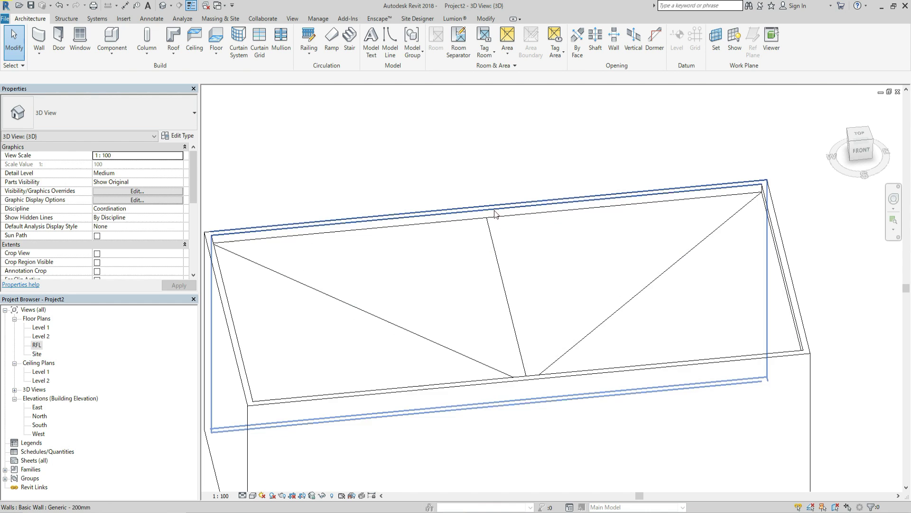
# - Back on the RFL plan, set the roof's top-middle point elevation to 180
pyautogui.doubleClick(38, 346)
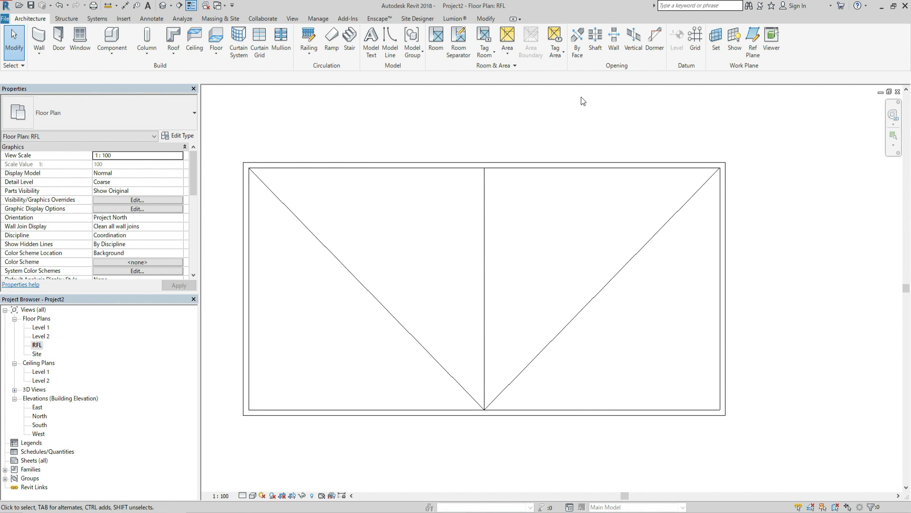
pyautogui.click(485, 201)
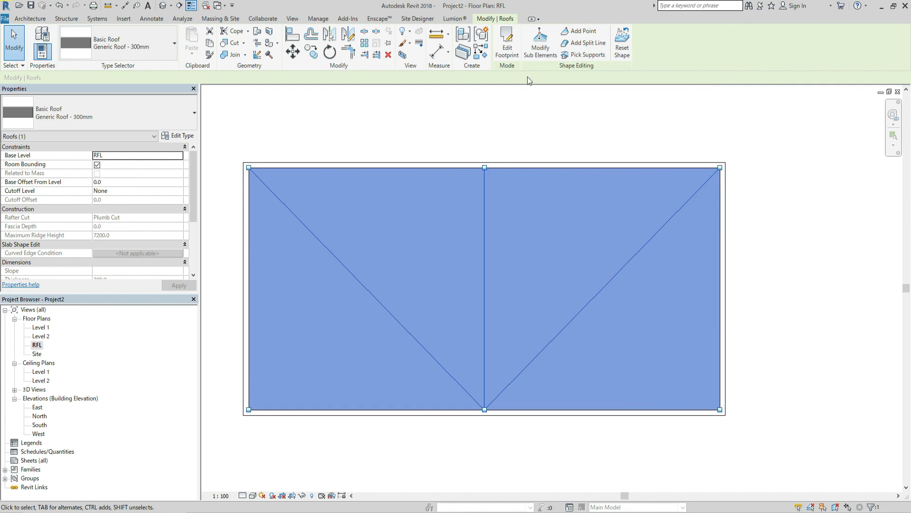
pyautogui.click(541, 47)
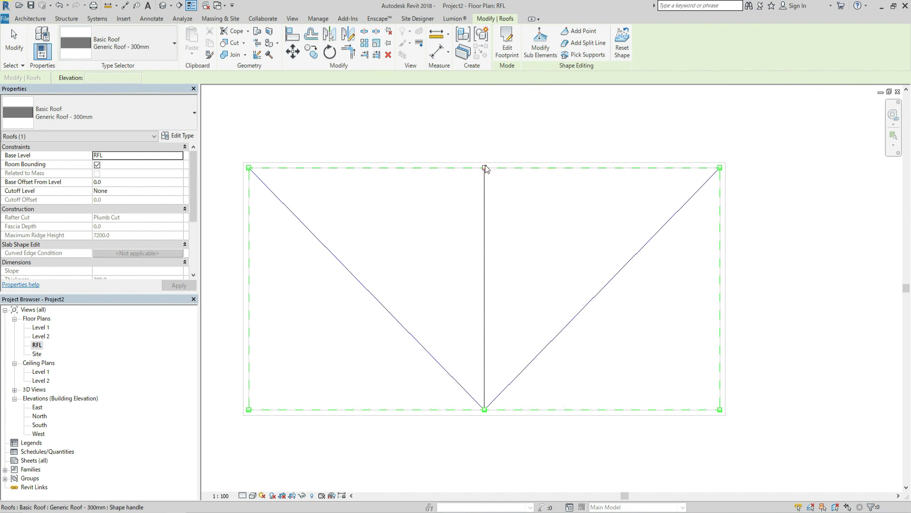
pyautogui.scroll(1, 474, 286)
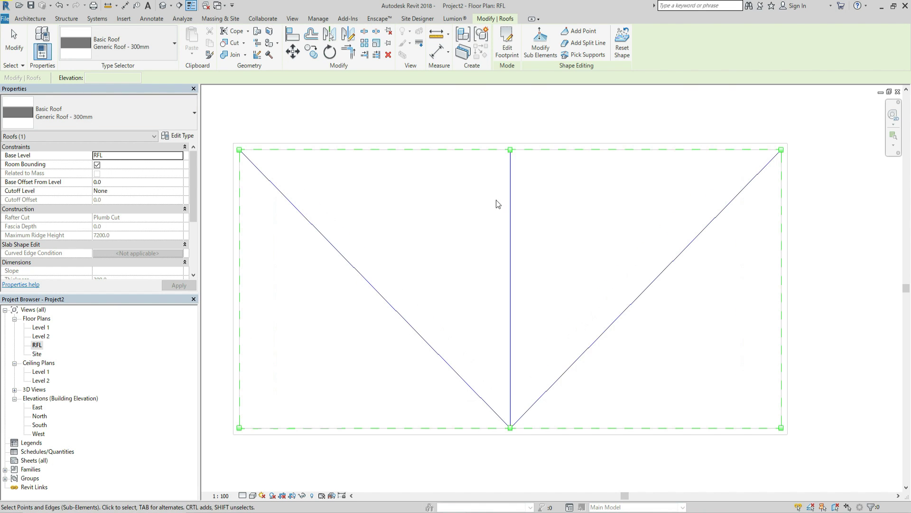
pyautogui.click(510, 150)
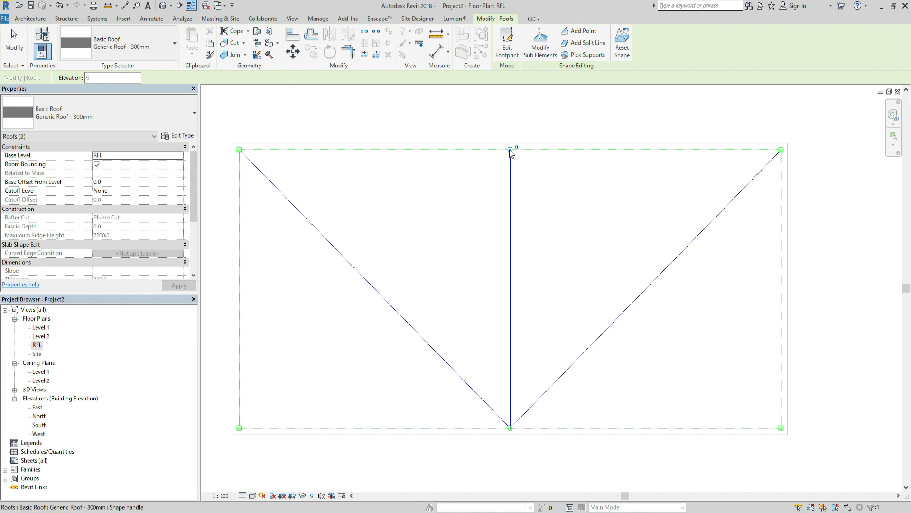
pyautogui.scroll(4, 519, 150)
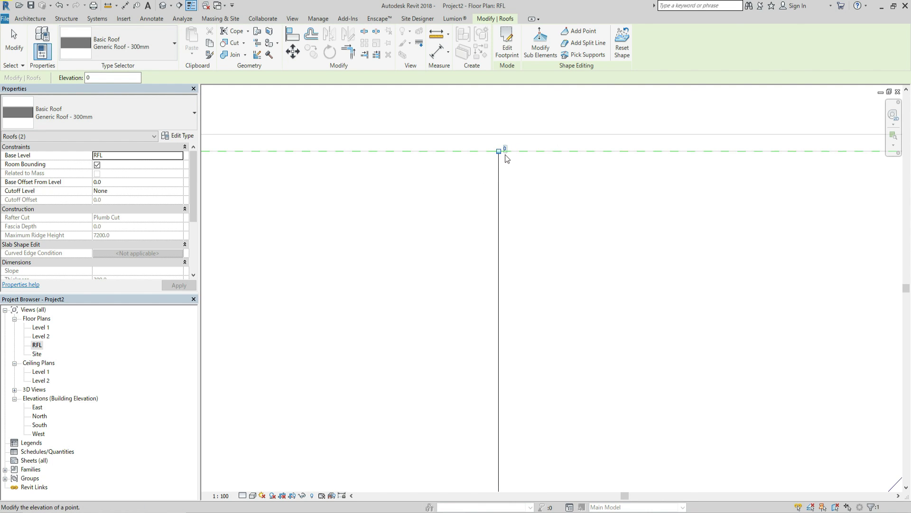
pyautogui.scroll(1, 499, 149)
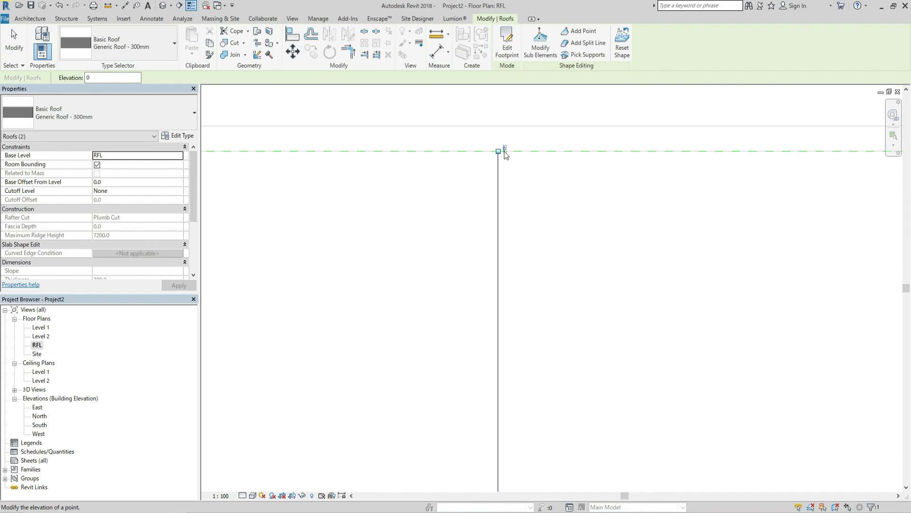
pyautogui.click(506, 149)
pyautogui.press('Return')
# - Set the bottom-middle split-line point elevation to 180
pyautogui.scroll(-3, 527, 285)
pyautogui.keyDown('ctrl'); pyautogui.scroll(-3, 521, 332); pyautogui.keyUp('ctrl')
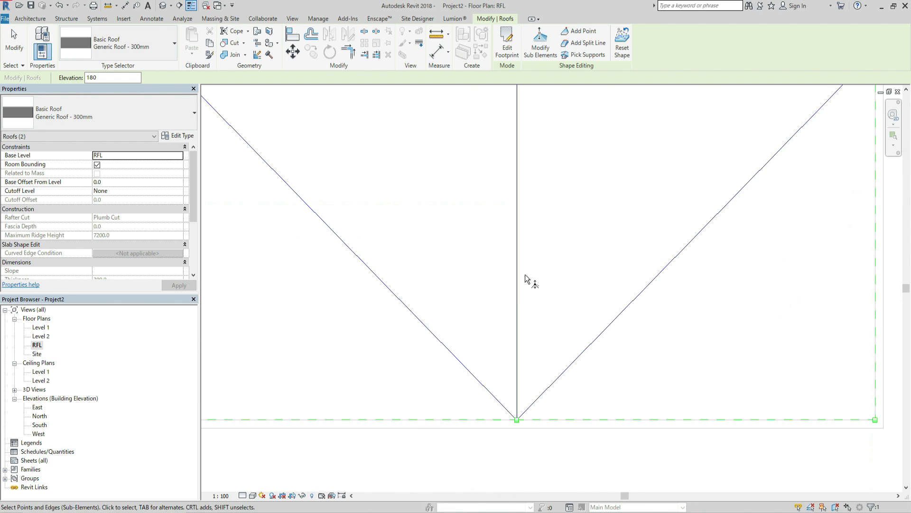
pyautogui.click(520, 423)
pyautogui.scroll(2, 521, 429)
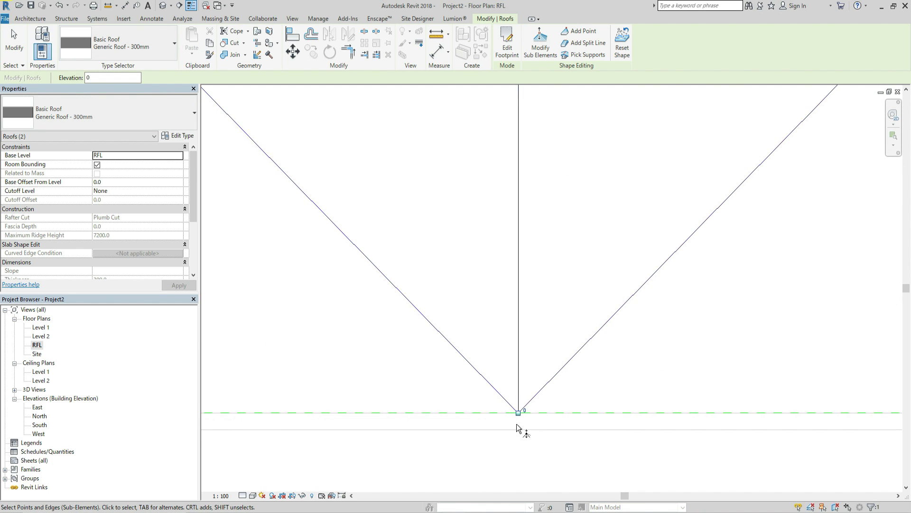
pyautogui.click(517, 412)
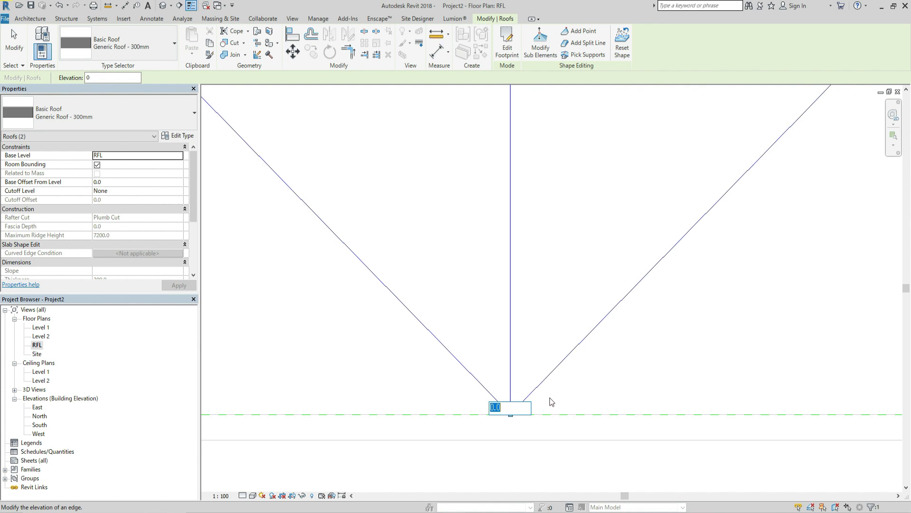
pyautogui.write('180')
pyautogui.press('Return')
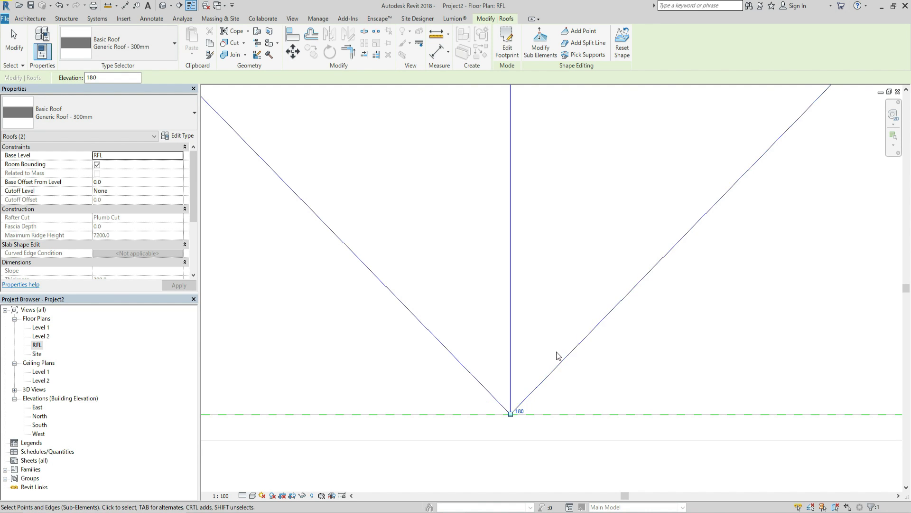
pyautogui.scroll(-4, 558, 356)
pyautogui.scroll(1, 399, 207)
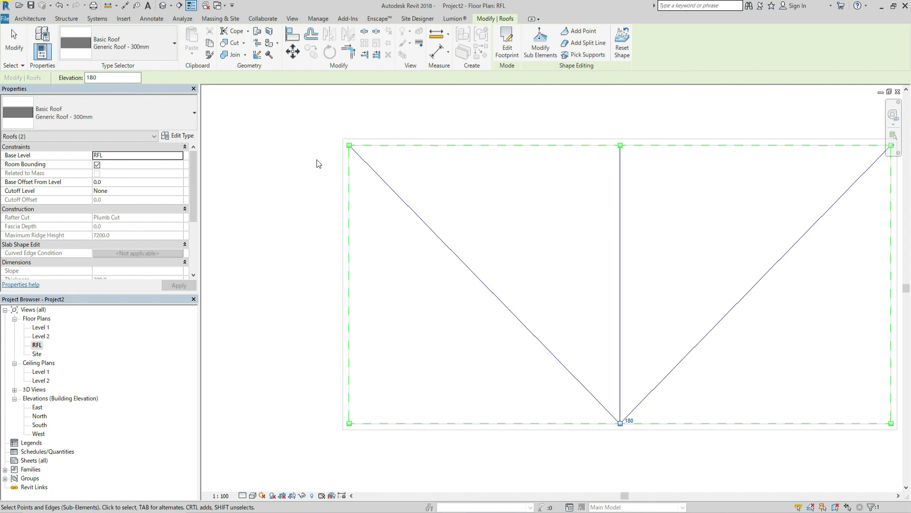
# - Raise the roof's bottom-left corner point to elevation 180
pyautogui.click(349, 145)
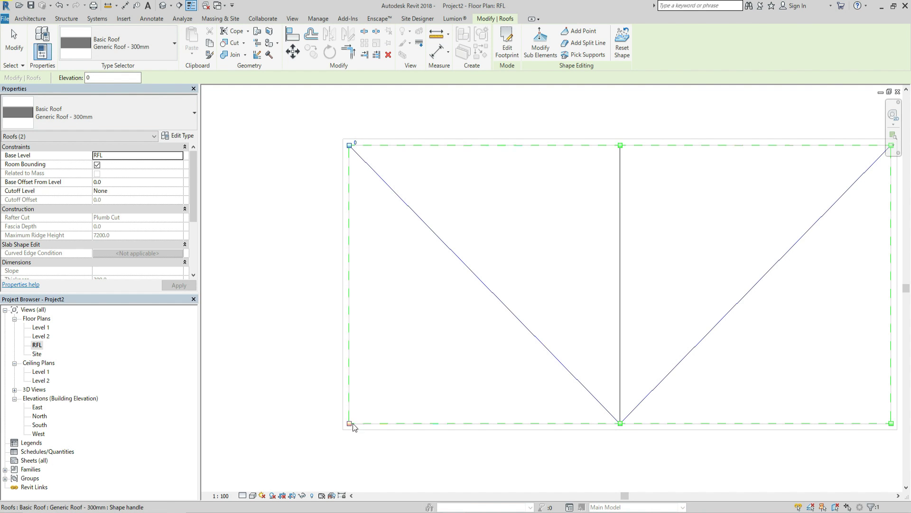
pyautogui.moveTo(503, 306); pyautogui.dragTo(454, 202, button='middle')
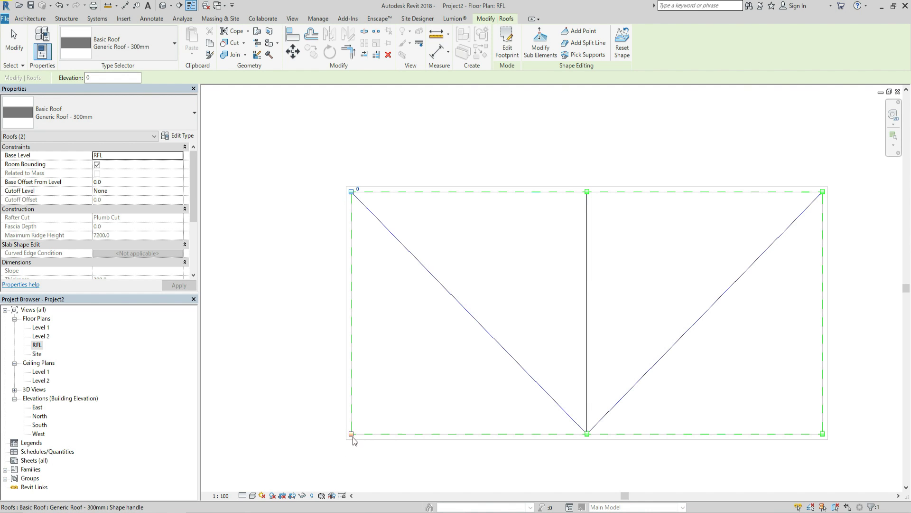
pyautogui.scroll(2, 353, 438)
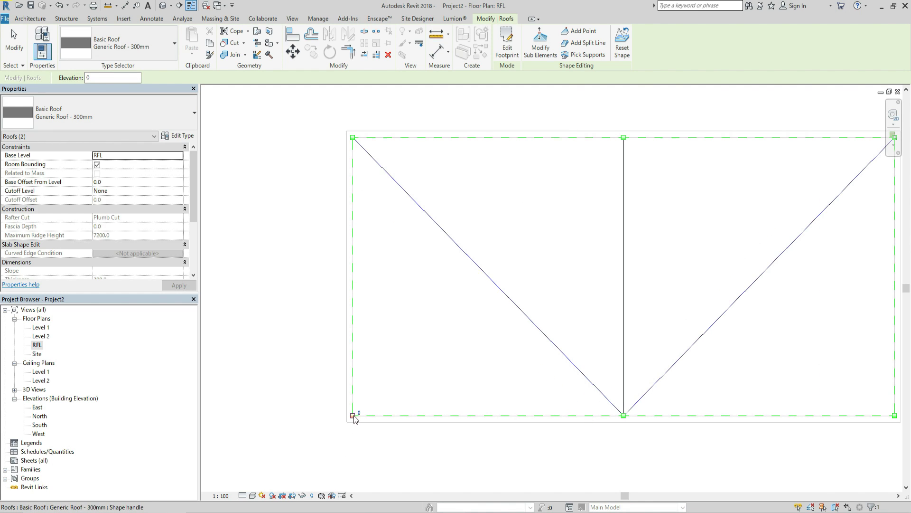
pyautogui.click(352, 416)
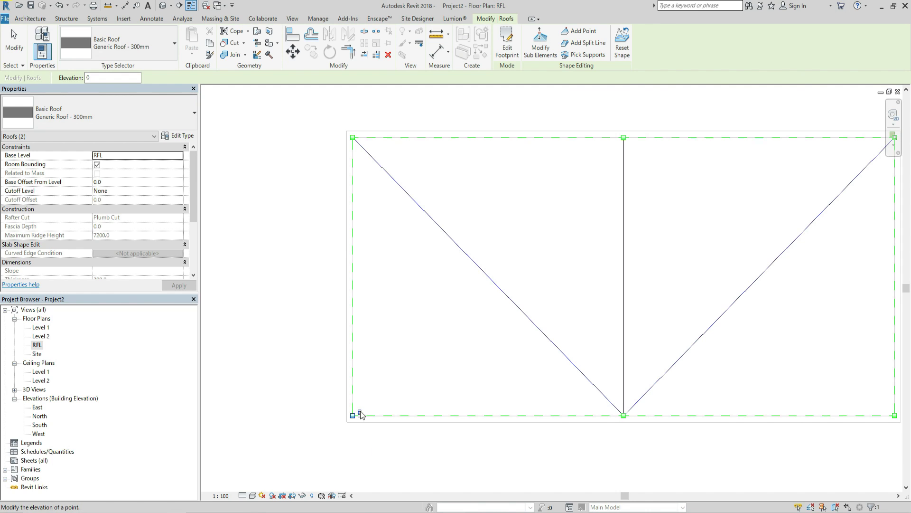
pyautogui.press('Return')
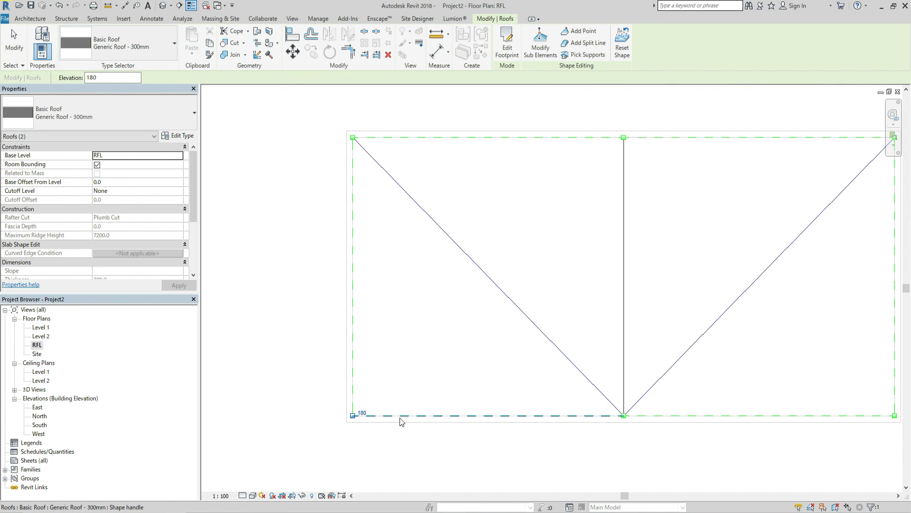
pyautogui.scroll(-1, 565, 408)
pyautogui.scroll(1, 566, 415)
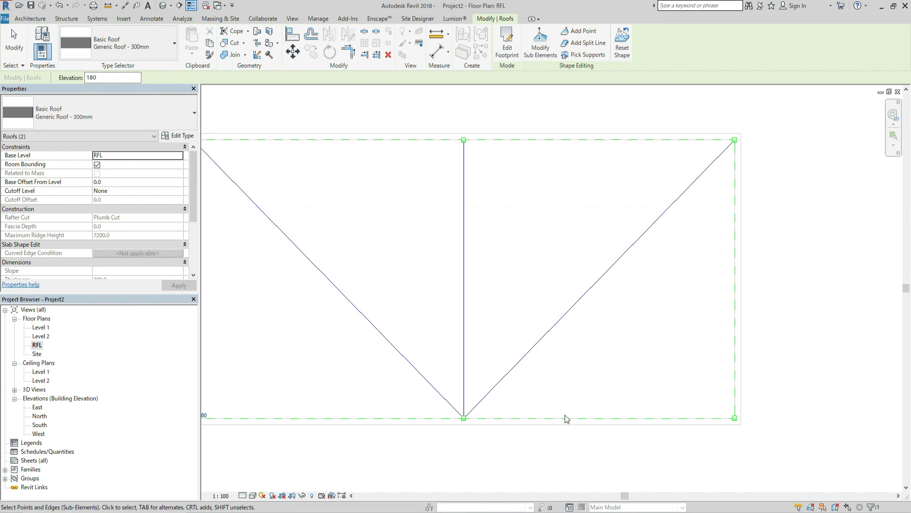
# - Raise the bottom-right corner point to 180 and check both middle points read 180
pyautogui.click(735, 417)
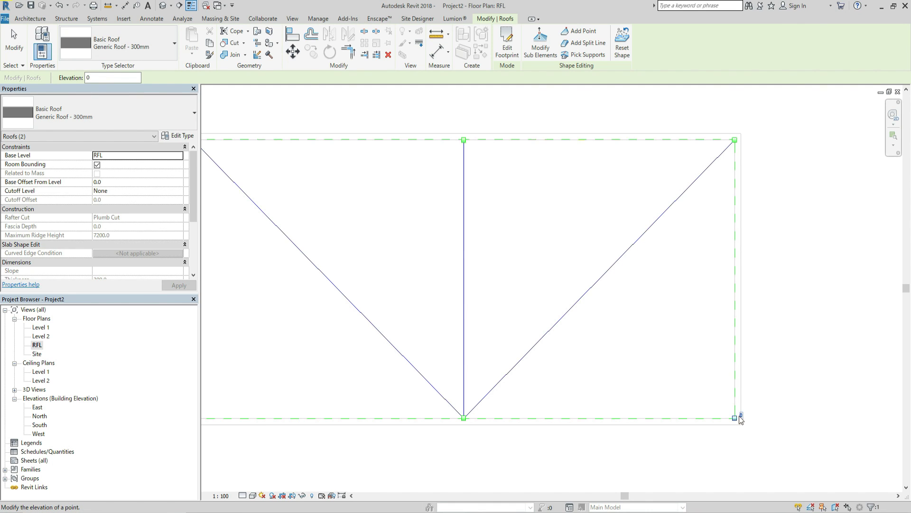
pyautogui.click(740, 415)
pyautogui.write('18200')
pyautogui.press('Return')
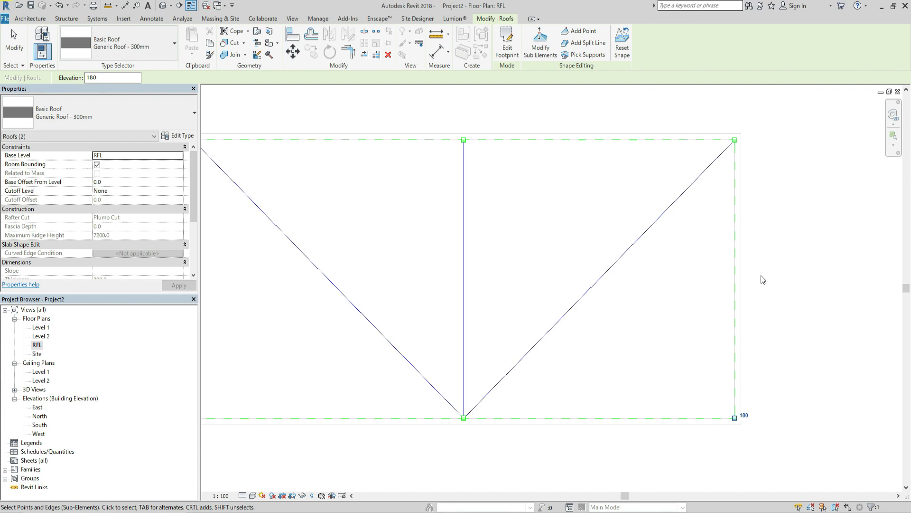
pyautogui.click(465, 141)
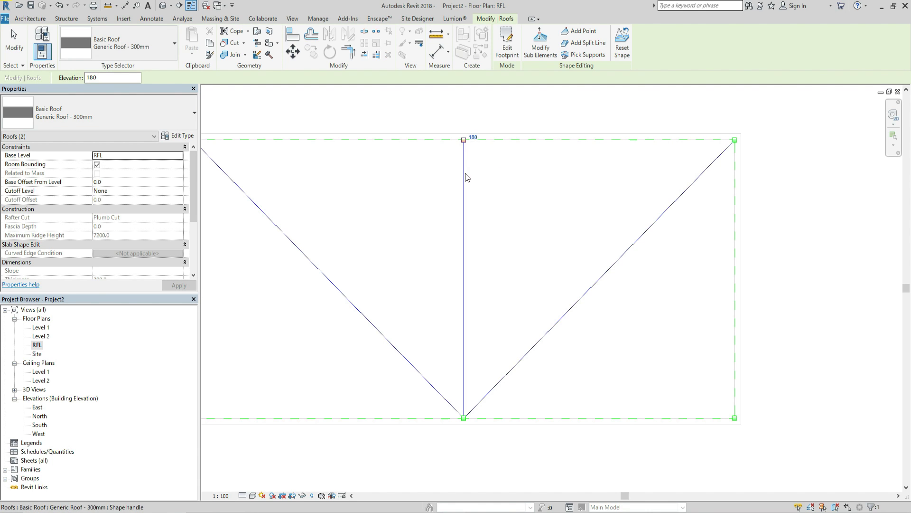
pyautogui.click(465, 419)
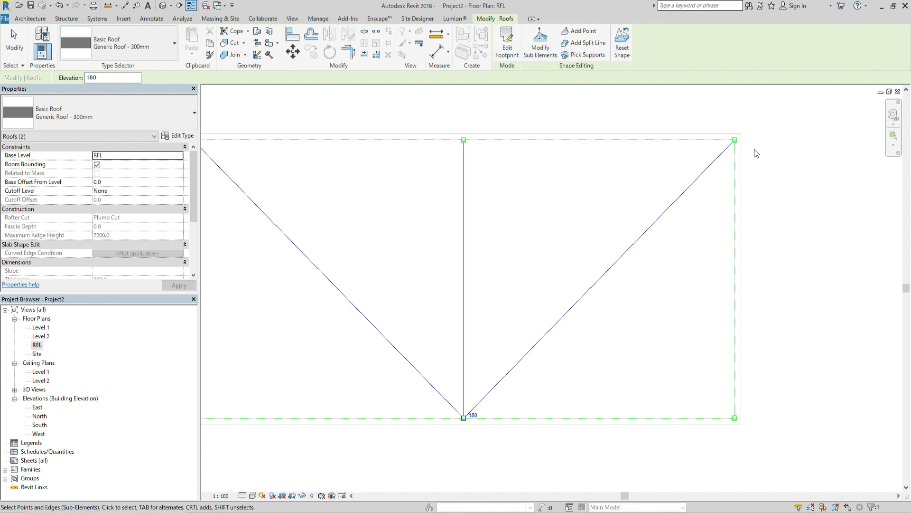
# - Finish reshaping, then measure from the top-left roof corner to the top-edge midpoint
pyautogui.press('Escape')
pyautogui.press('Escape')
pyautogui.scroll(-1, 566, 171)
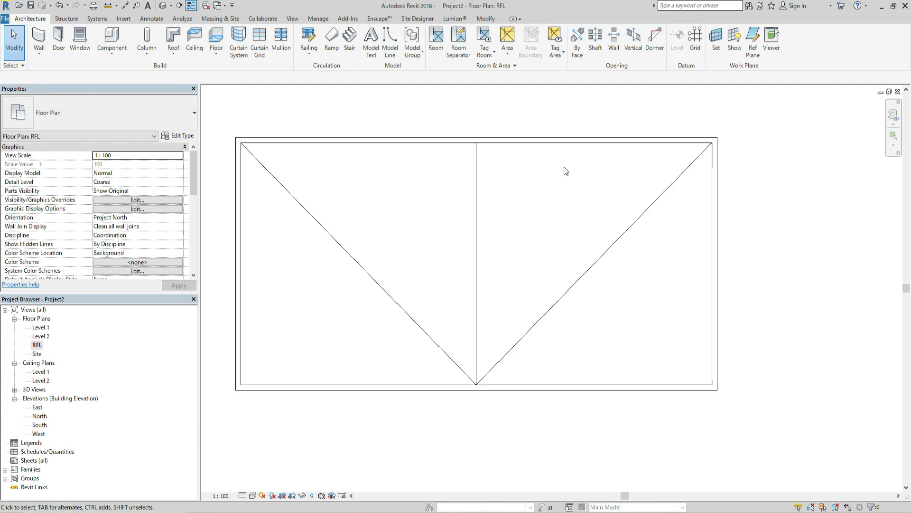
pyautogui.scroll(-2, 555, 183)
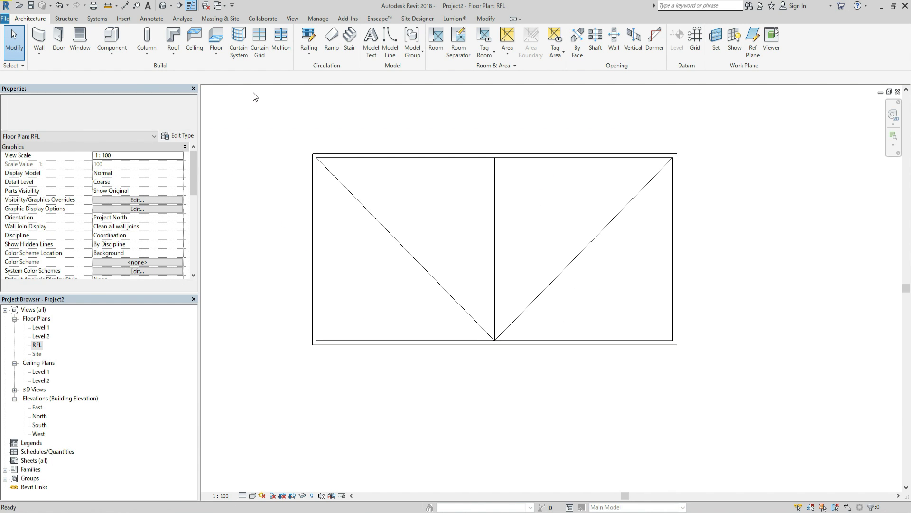
pyautogui.press('m')
pyautogui.press('e')
pyautogui.scroll(1, 340, 187)
pyautogui.click(296, 145)
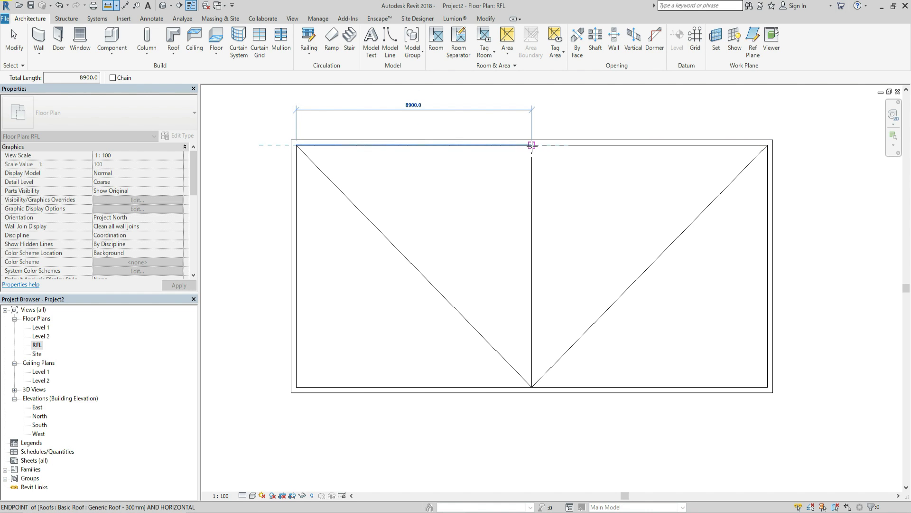
pyautogui.click(532, 146)
pyautogui.click(294, 143)
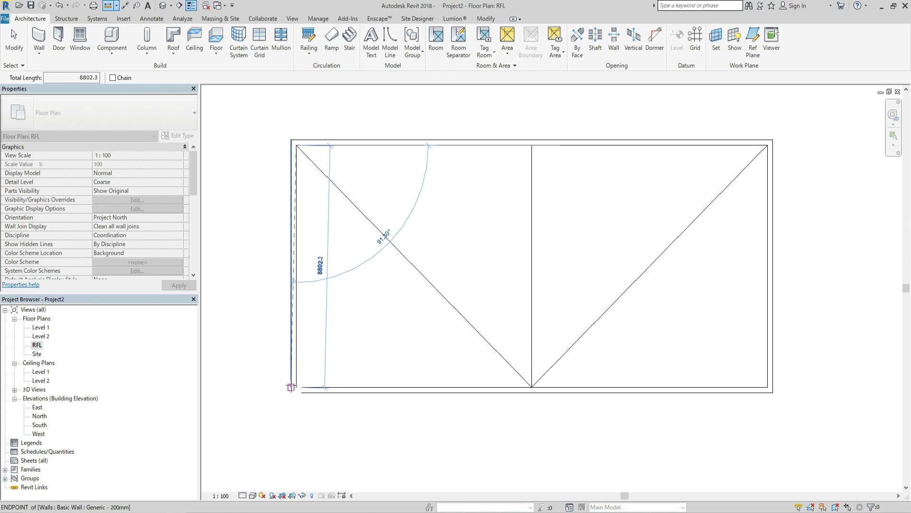
pyautogui.press('Escape')
pyautogui.press('Escape')
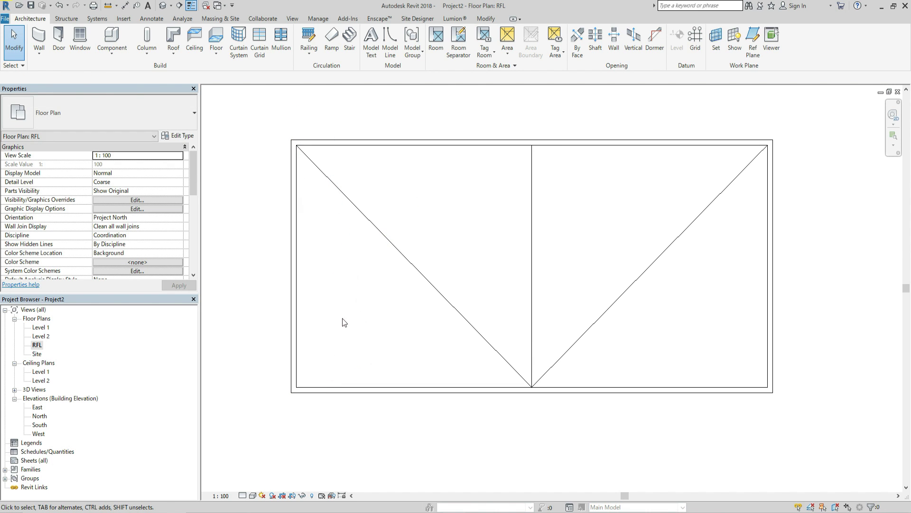
# - Switch to the Annotate tools for drawing detail lines
pyautogui.click(389, 38)
pyautogui.press('Escape')
pyautogui.press('Escape')
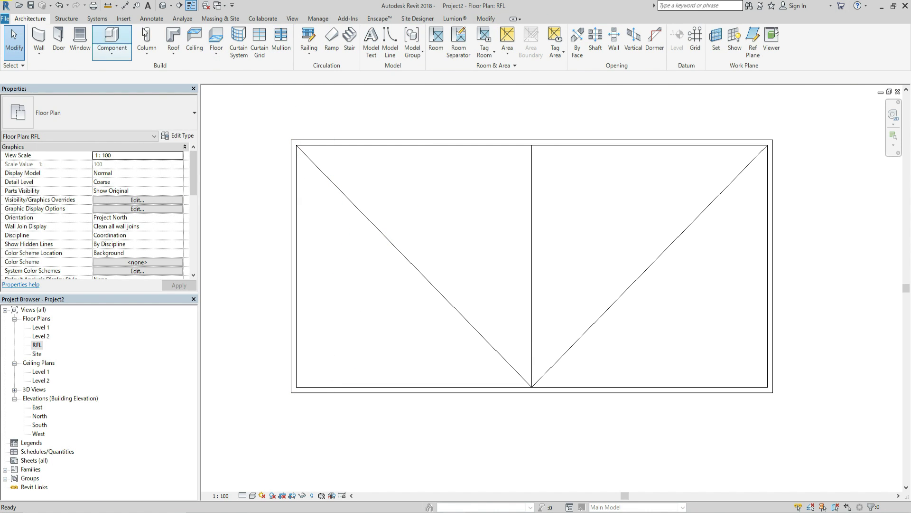
pyautogui.click(191, 22)
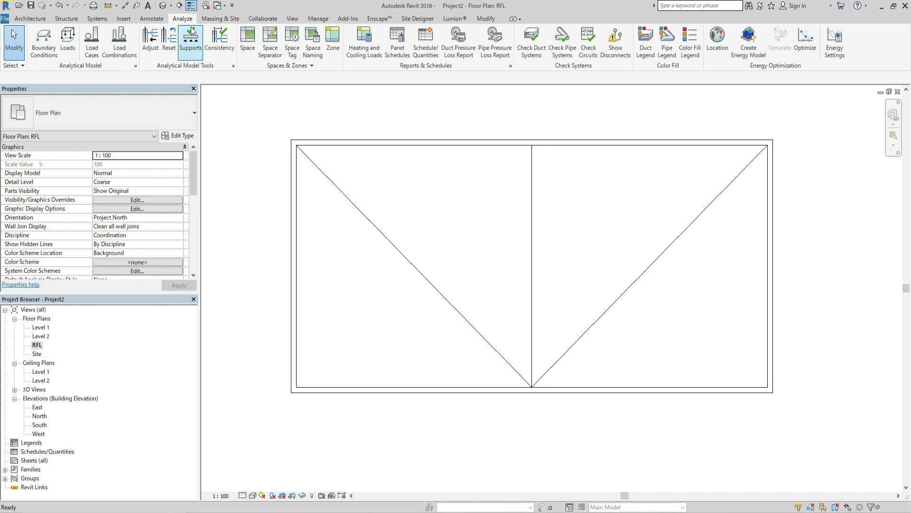
pyautogui.click(162, 21)
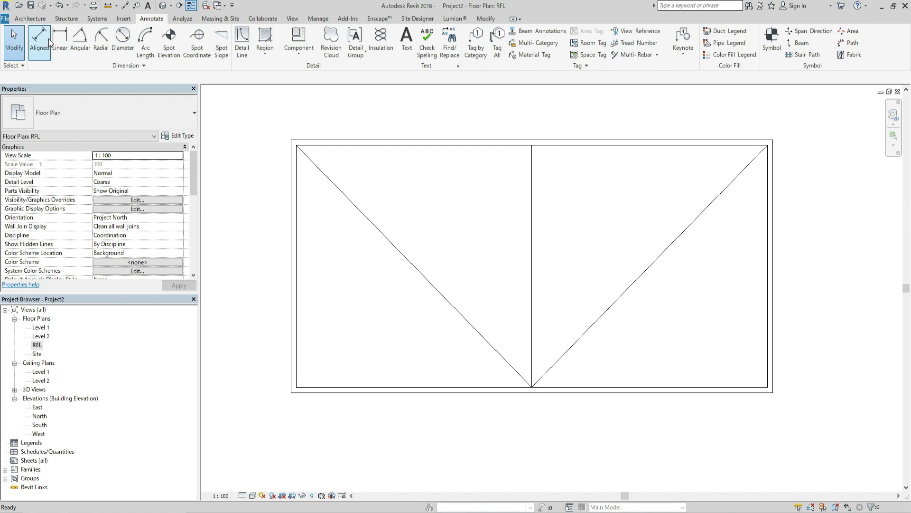
# - Draw detail-line half-arrows in the left bay and the upper left bay
pyautogui.click(242, 45)
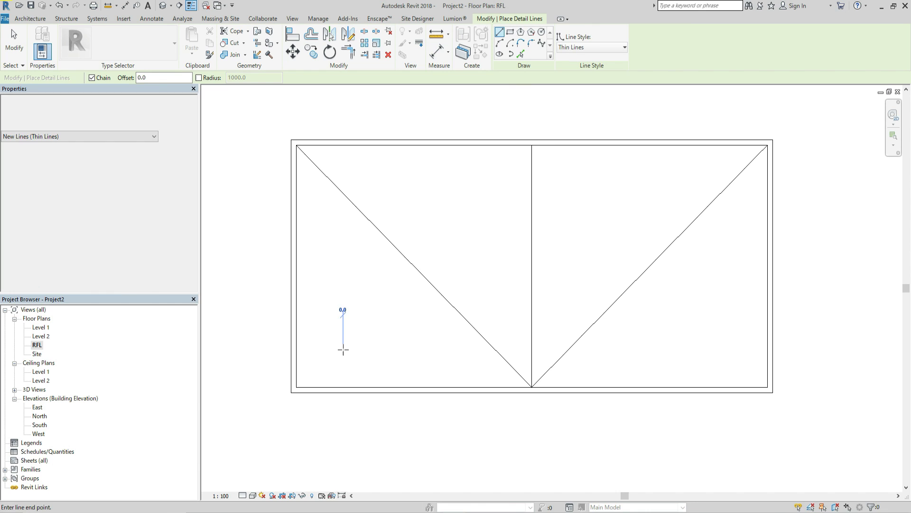
pyautogui.click(343, 267)
pyautogui.click(335, 284)
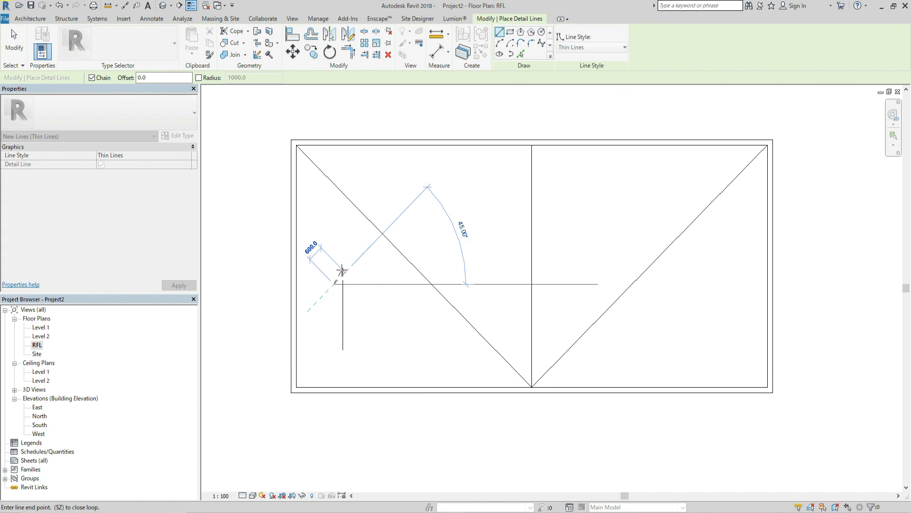
pyautogui.press('Escape')
pyautogui.press('Escape')
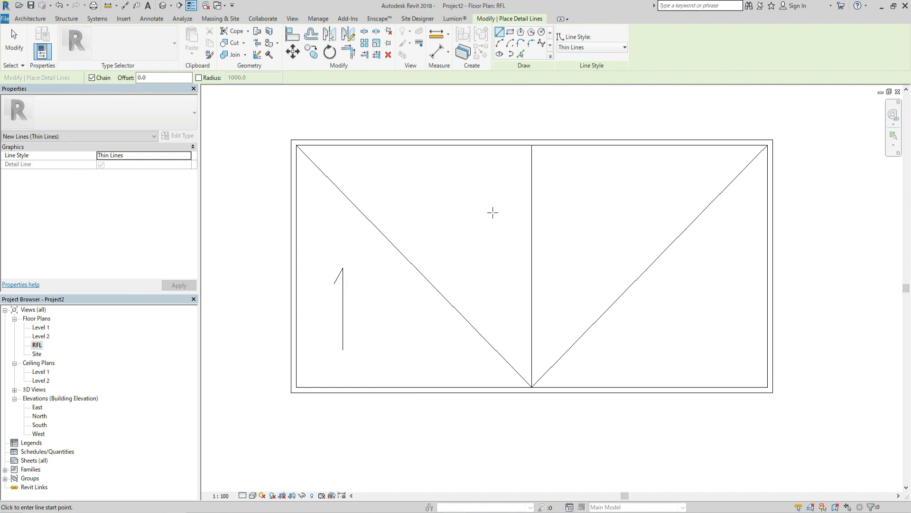
pyautogui.click(494, 209)
pyautogui.click(445, 209)
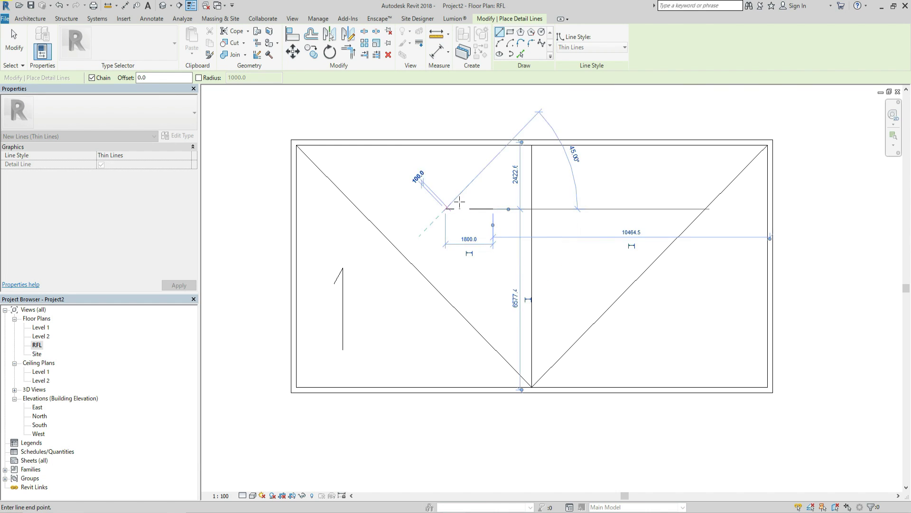
pyautogui.click(459, 201)
pyautogui.press('Escape')
pyautogui.press('Escape')
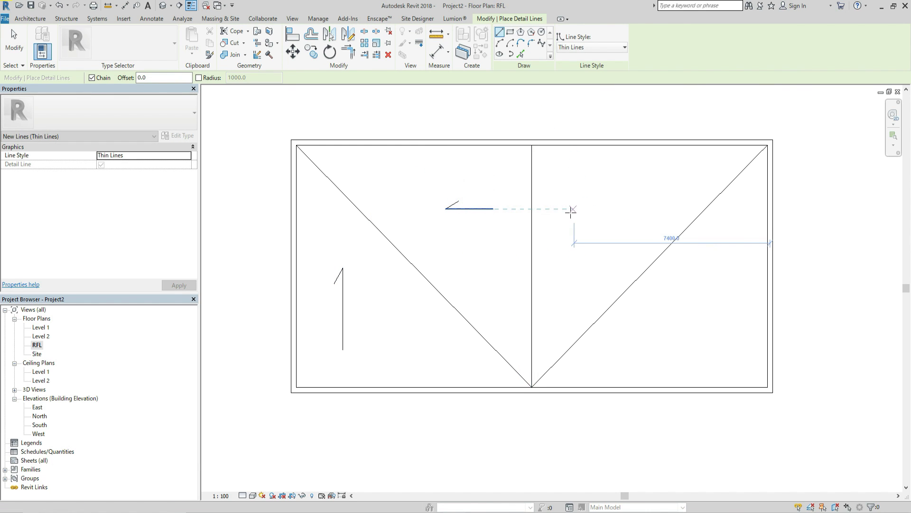
# - Draw matching half-arrows in the upper right and lower right bays
pyautogui.click(566, 209)
pyautogui.click(619, 209)
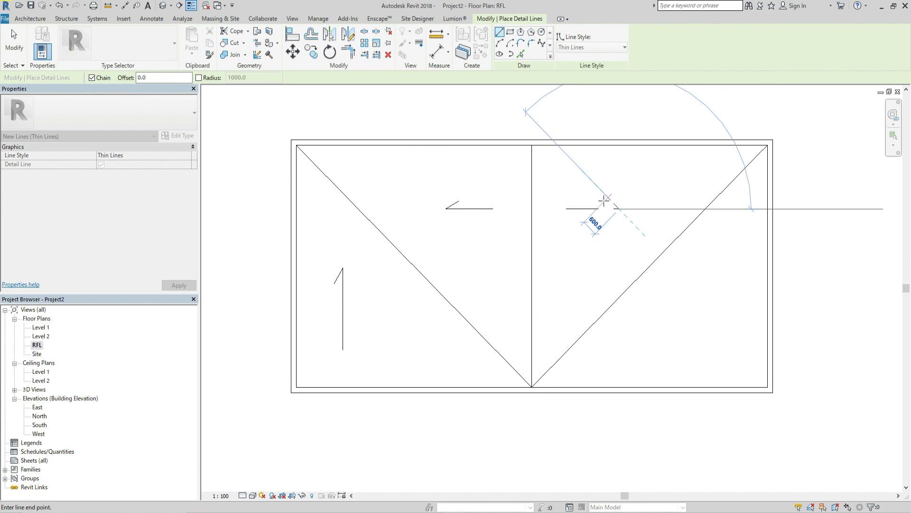
pyautogui.click(607, 201)
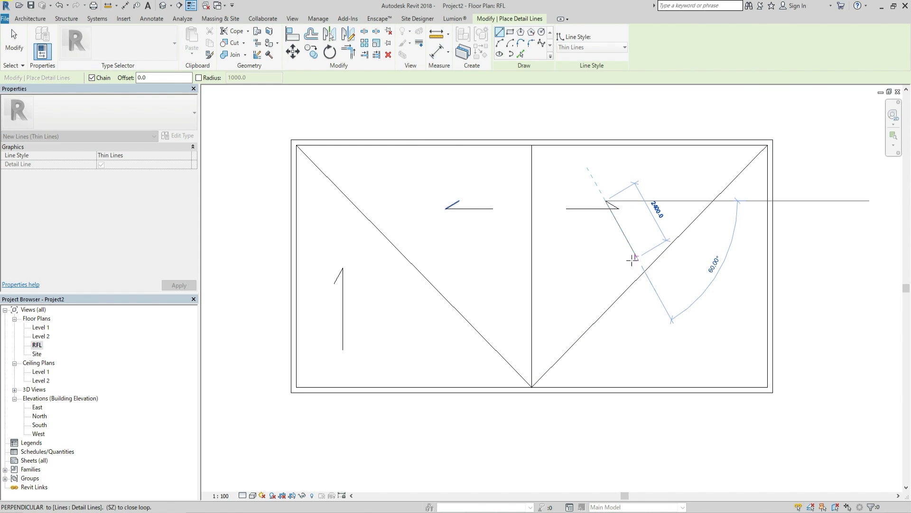
pyautogui.press('Escape')
pyautogui.click(719, 340)
pyautogui.click(718, 299)
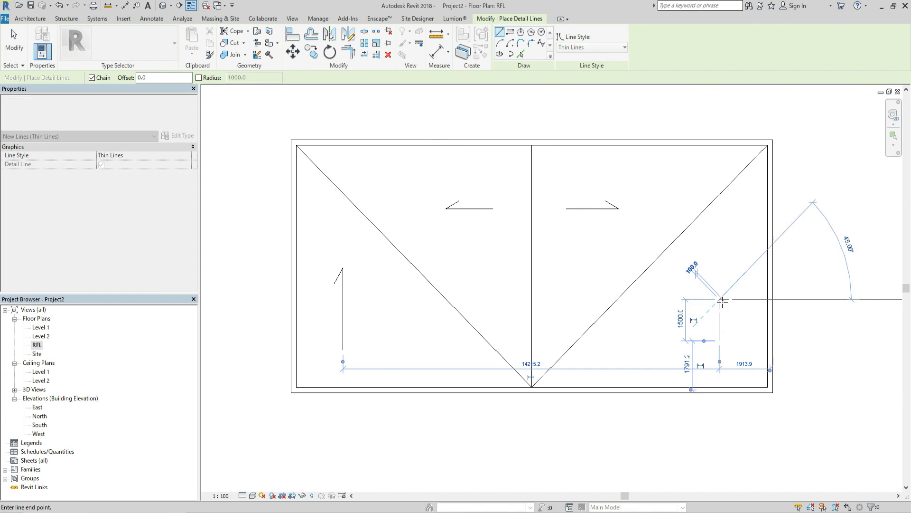
pyautogui.click(726, 306)
pyautogui.press('Escape')
pyautogui.press('Escape')
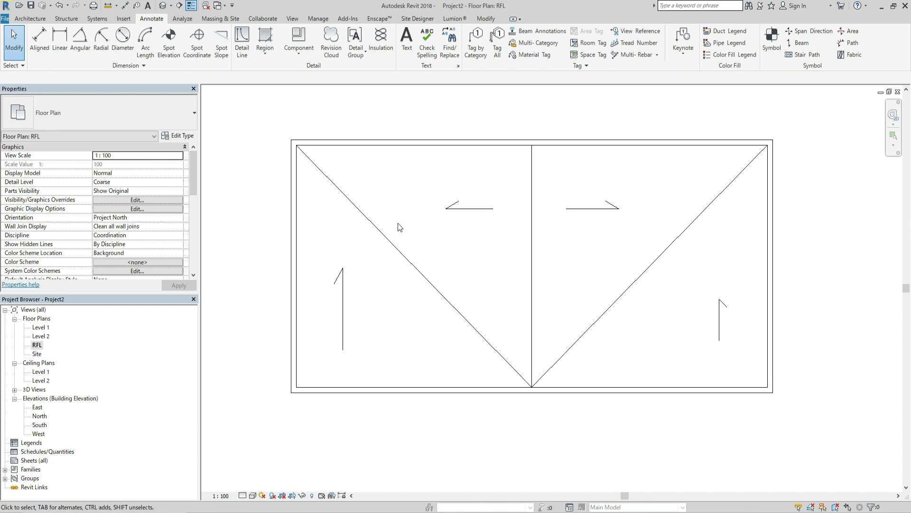
# - Open the default 3D view, orbit the roof from left, front and right, then zoom out
pyautogui.click(159, 7)
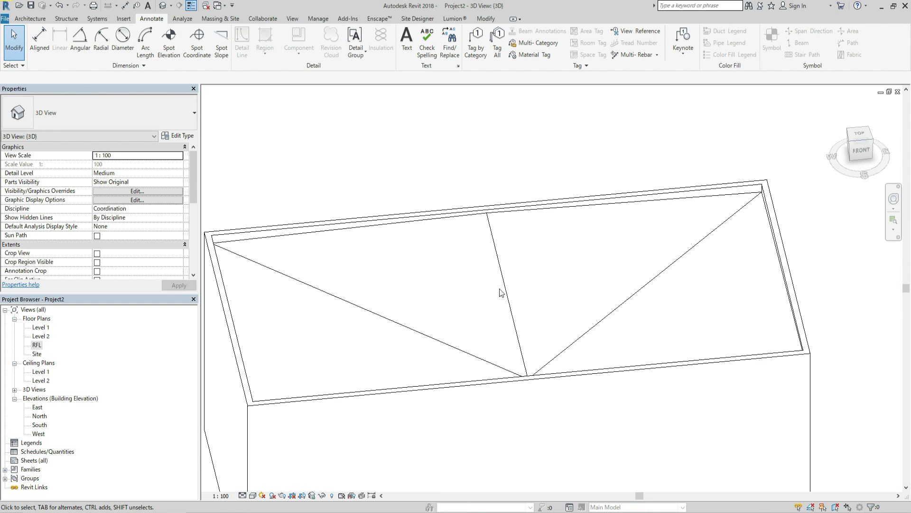
pyautogui.keyDown('shift'); pyautogui.moveTo(427, 320); pyautogui.dragTo(479, 306, button='middle'); pyautogui.keyUp('shift')
pyautogui.keyDown('shift'); pyautogui.moveTo(434, 336); pyautogui.dragTo(356, 350, button='middle'); pyautogui.keyUp('shift')
pyautogui.scroll(3, 482, 346)
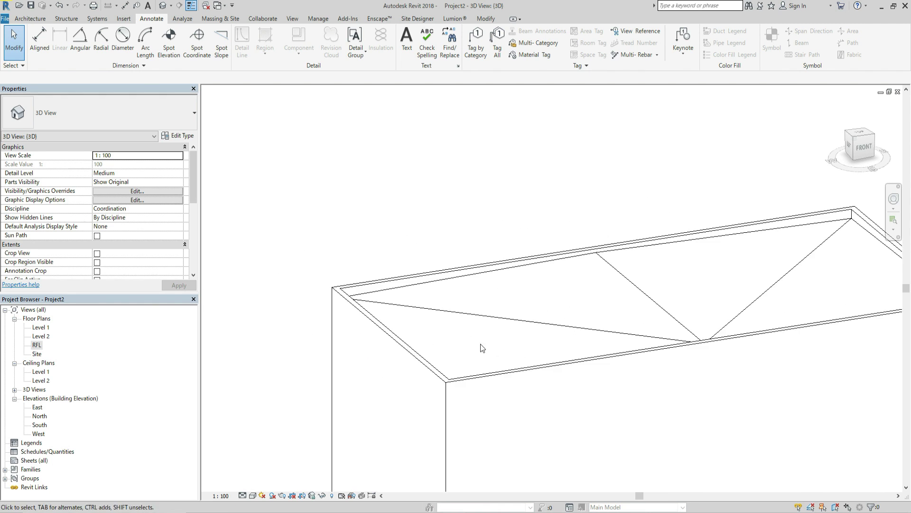
pyautogui.keyDown('shift'); pyautogui.moveTo(464, 320); pyautogui.dragTo(623, 344, button='middle'); pyautogui.keyUp('shift')
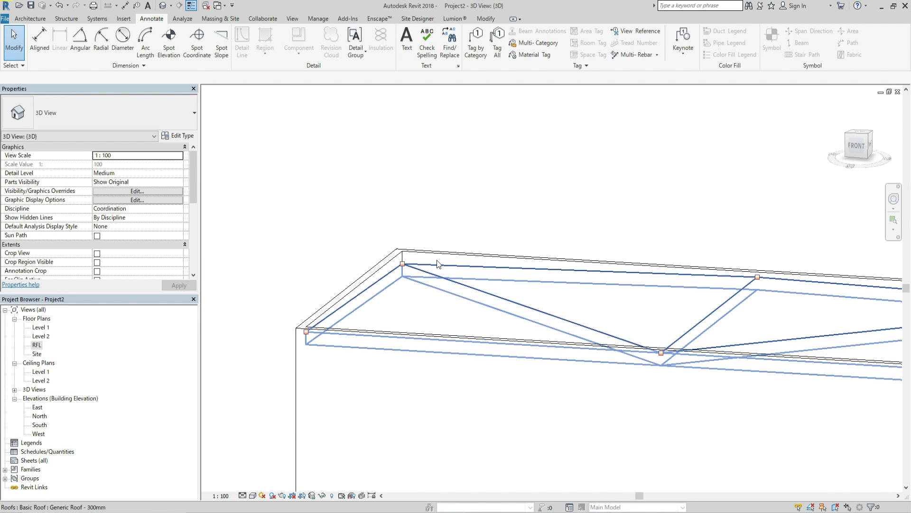
pyautogui.keyDown('shift'); pyautogui.moveTo(423, 269); pyautogui.dragTo(465, 217, button='middle'); pyautogui.keyUp('shift')
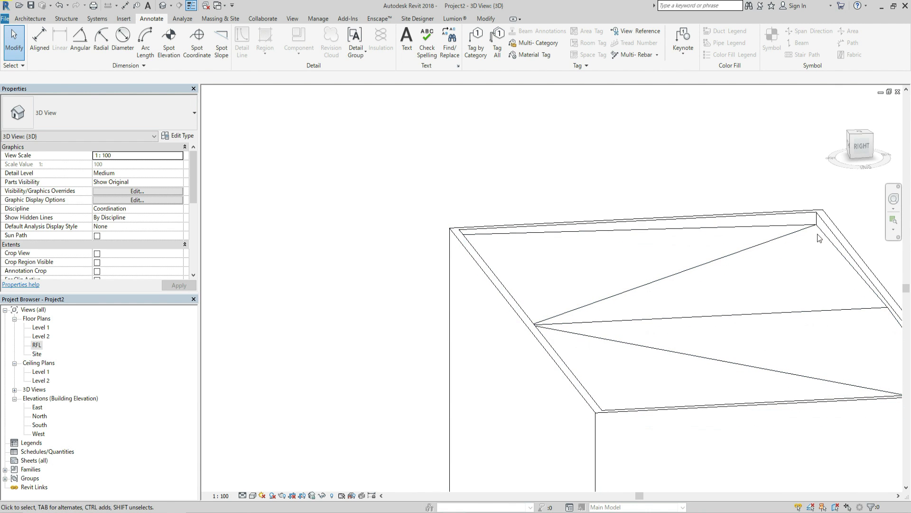
pyautogui.keyDown('shift'); pyautogui.moveTo(565, 309); pyautogui.dragTo(497, 315, button='middle'); pyautogui.keyUp('shift')
pyautogui.scroll(-5, 512, 319)
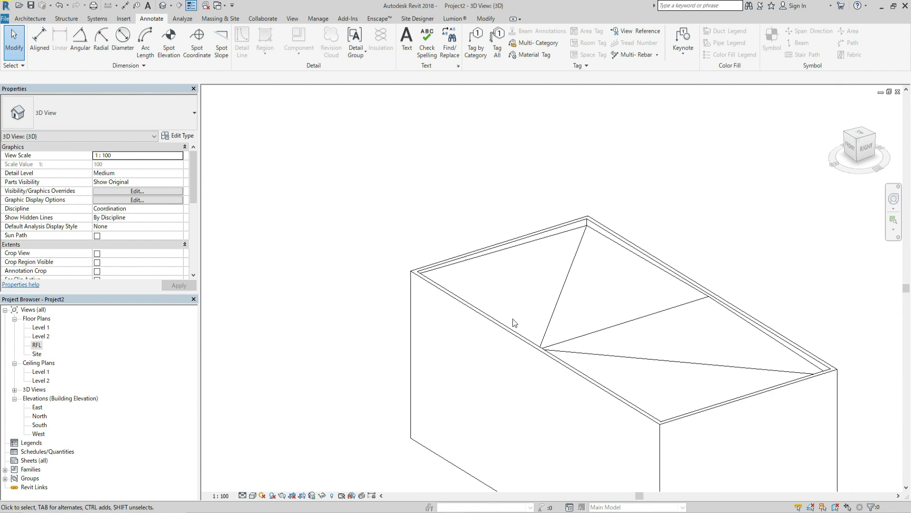
# - Preview the 3D model in the Realistic and then Consistent Colors visual styles
pyautogui.click(253, 496)
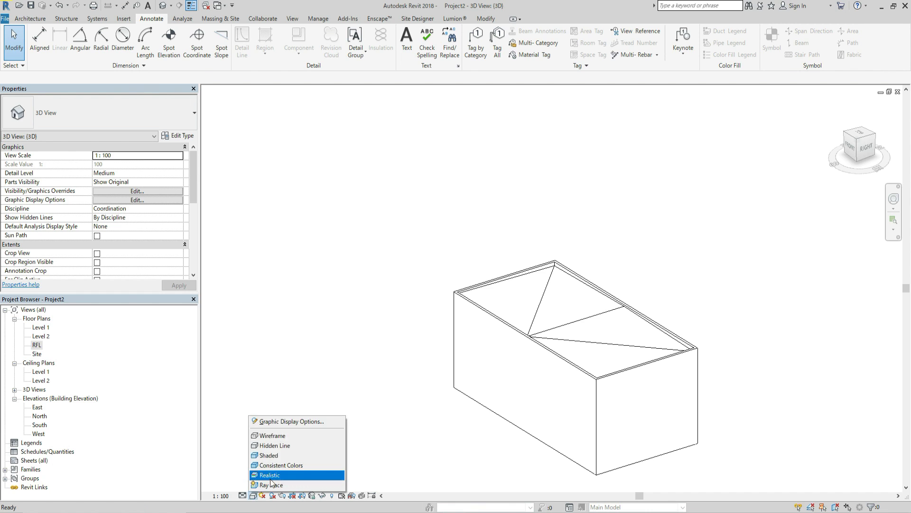
pyautogui.click(271, 477)
pyautogui.scroll(3, 572, 334)
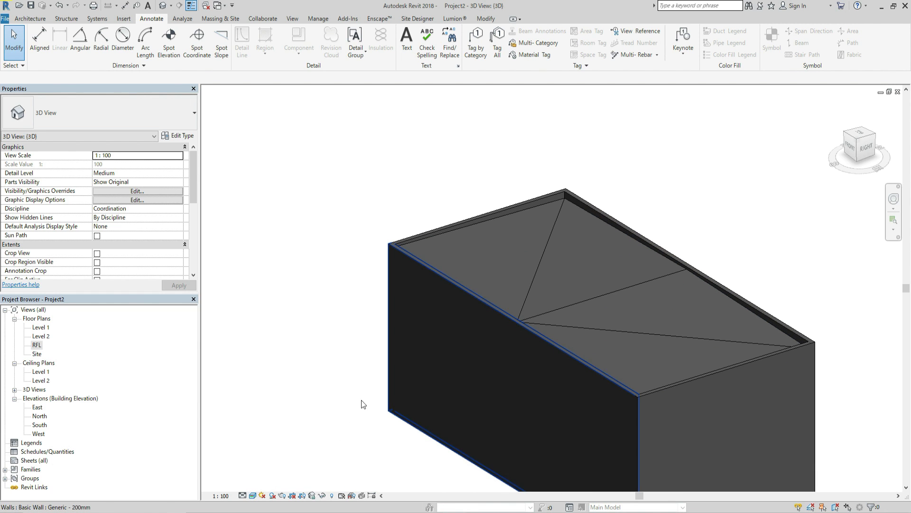
pyautogui.click(253, 495)
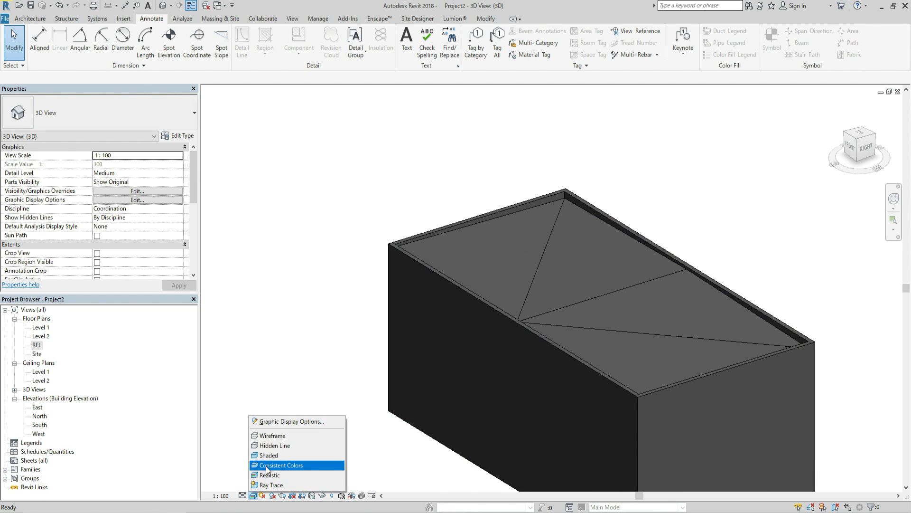
pyautogui.click(270, 466)
pyautogui.keyDown('shift'); pyautogui.moveTo(586, 366); pyautogui.dragTo(523, 370, button='middle'); pyautogui.keyUp('shift')
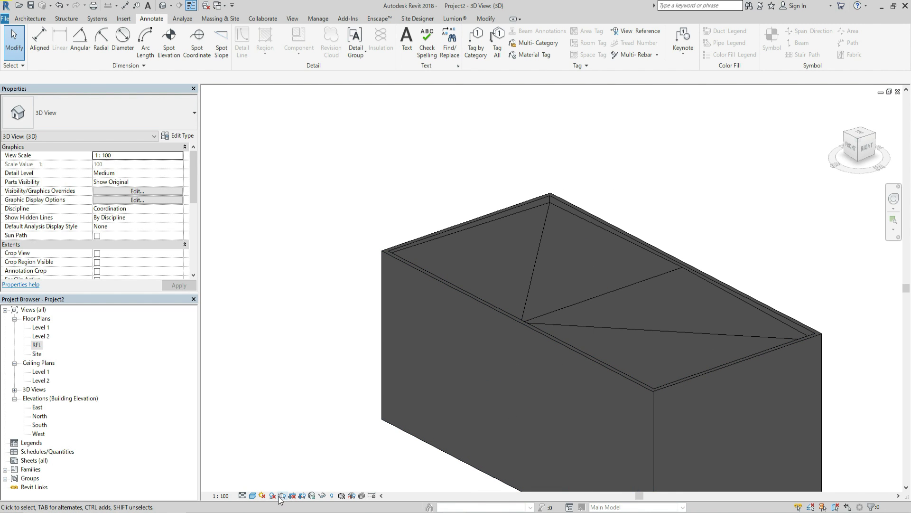
# - Switch the 3D view to Shaded style and return to the RFL roof plan
pyautogui.click(253, 495)
pyautogui.click(269, 457)
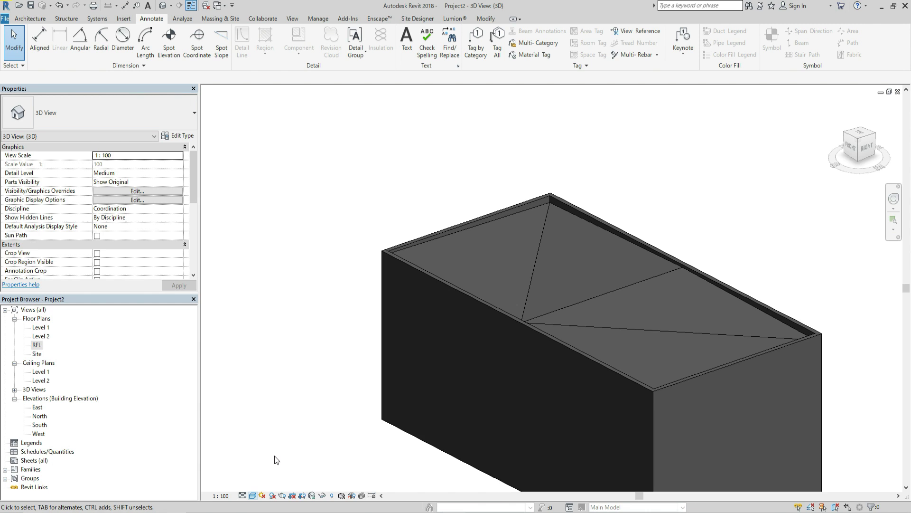
pyautogui.keyDown('shift'); pyautogui.moveTo(528, 308); pyautogui.dragTo(546, 338, button='middle'); pyautogui.keyUp('shift')
pyautogui.doubleClick(37, 345)
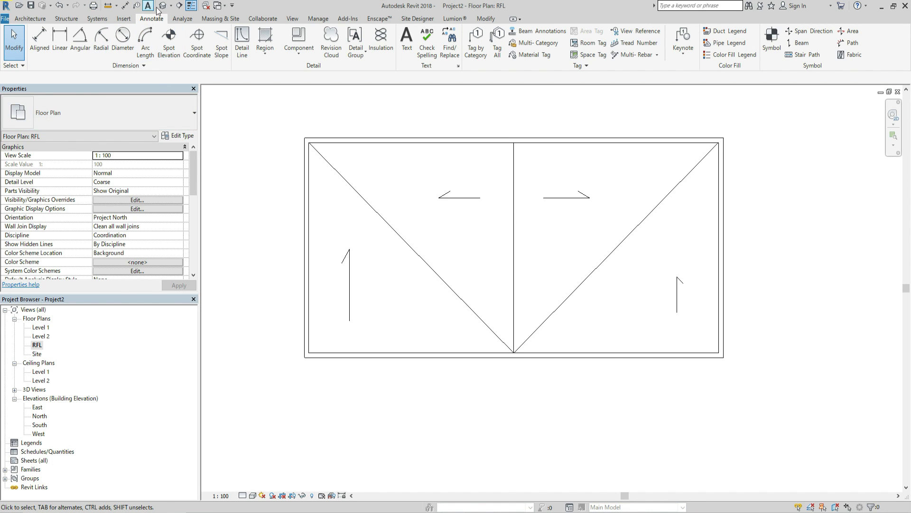
# - Place a horizontal building section across the roof and move it up through the upper arrows
pyautogui.click(178, 6)
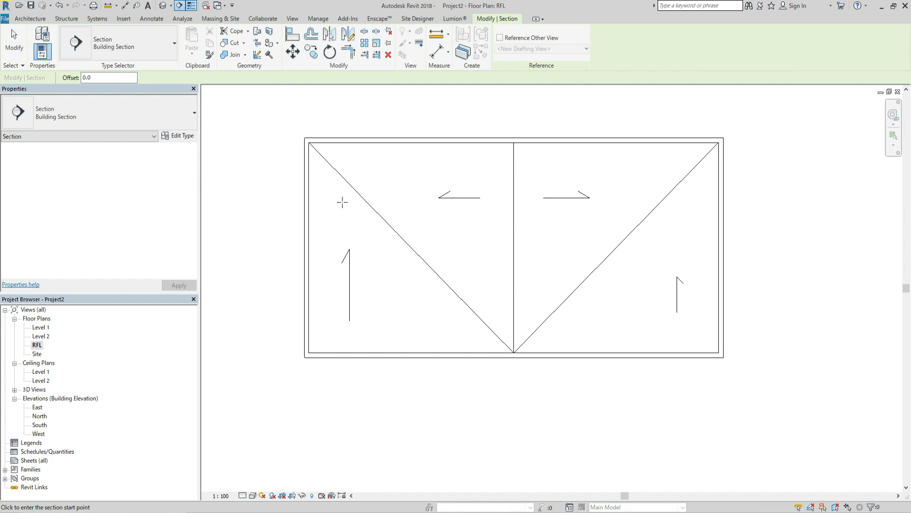
pyautogui.click(264, 213)
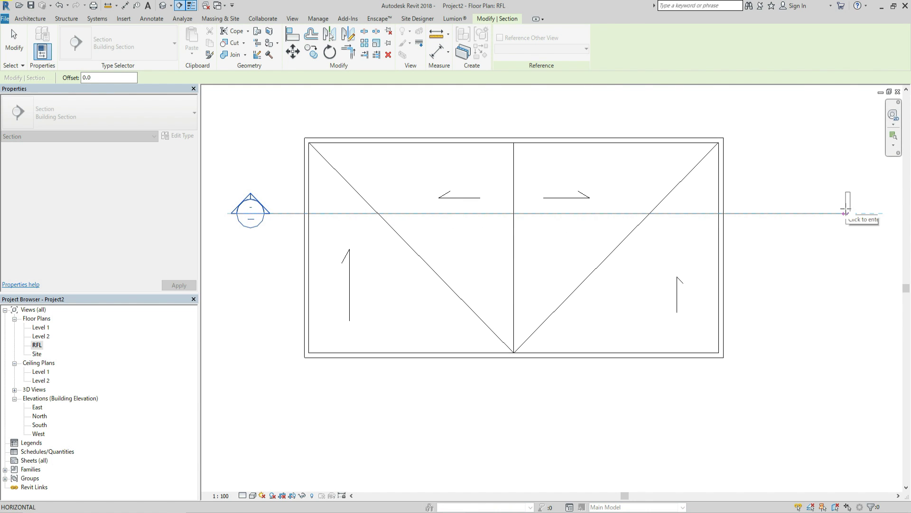
pyautogui.click(846, 213)
pyautogui.press('Escape')
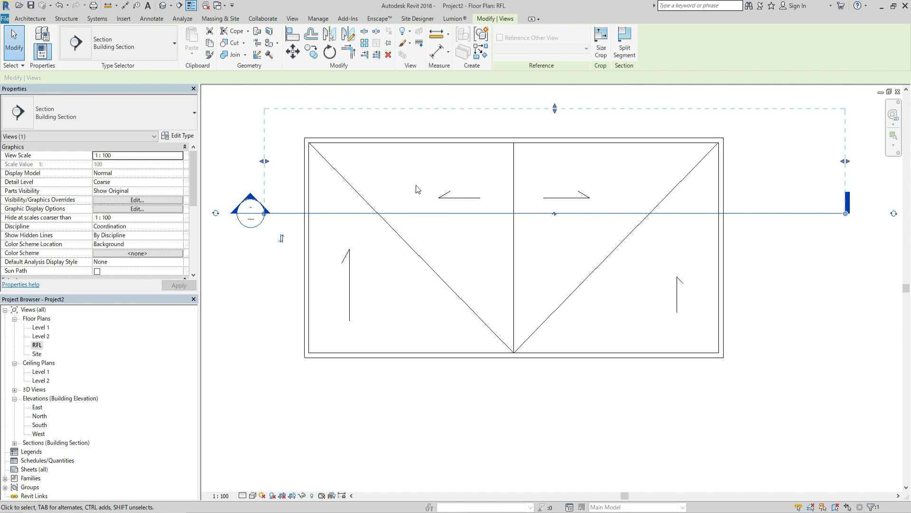
pyautogui.moveTo(453, 211); pyautogui.dragTo(291, 172)
pyautogui.rightClick(283, 173)
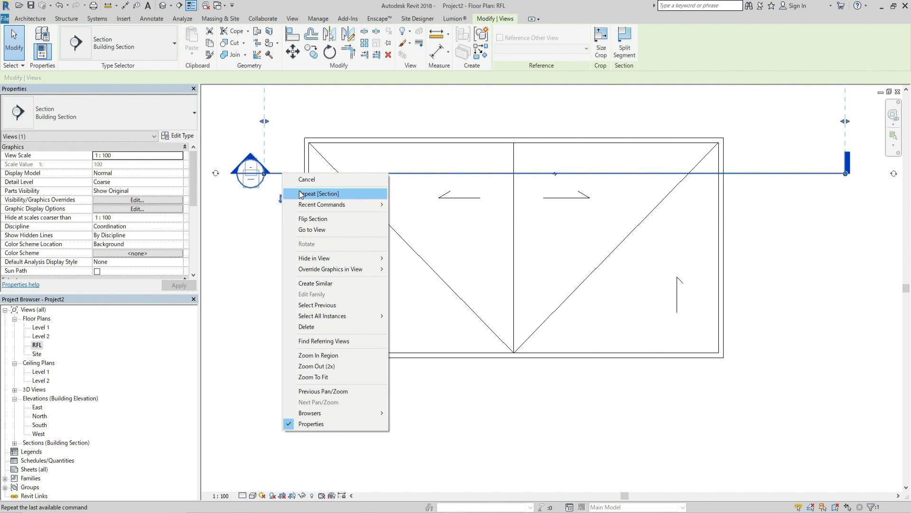
# - Open Section 1, select the roof, and inspect its sloped top from left end to right end
pyautogui.click(338, 229)
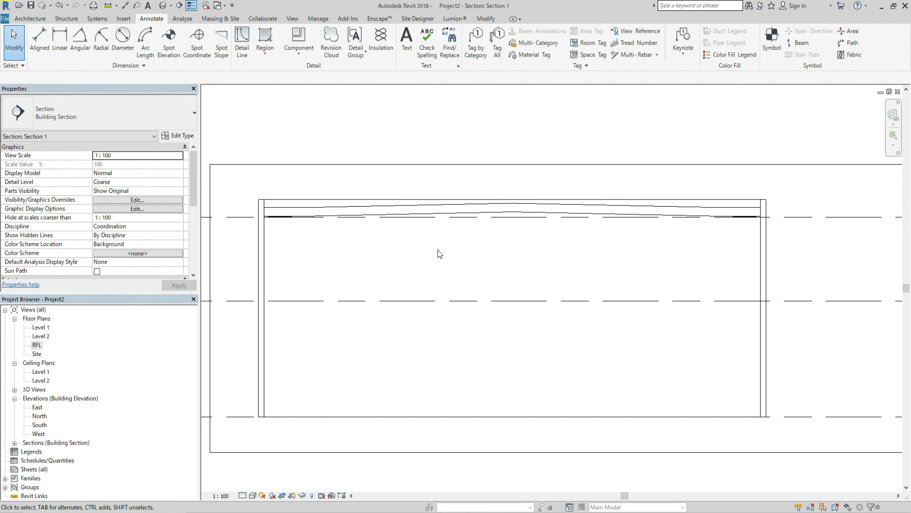
pyautogui.click(607, 212)
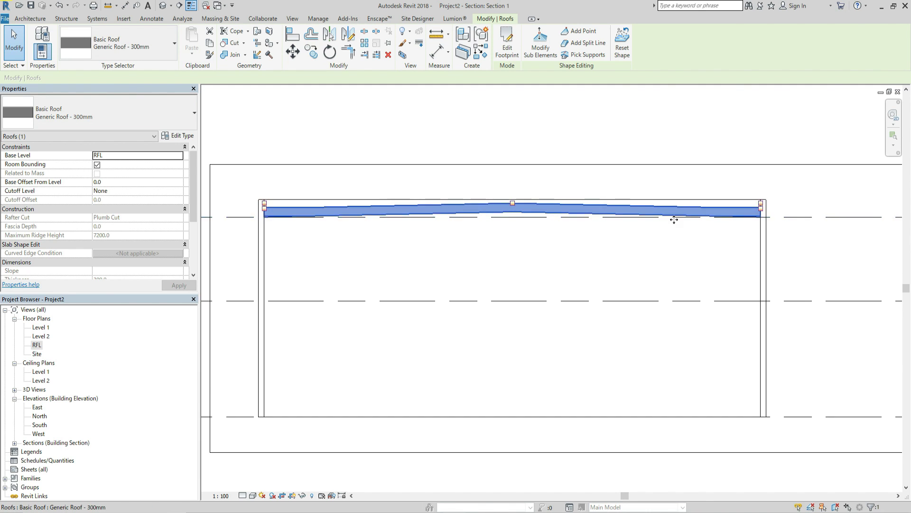
pyautogui.scroll(2, 673, 220)
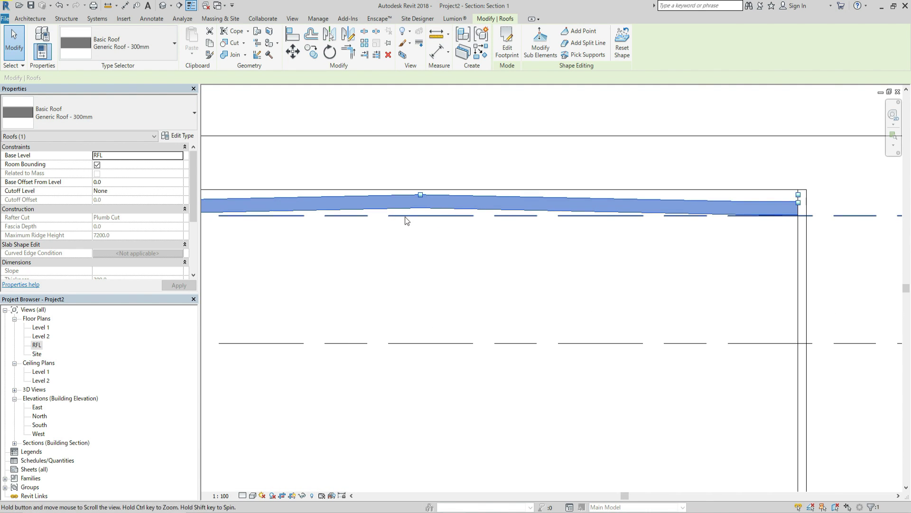
pyautogui.moveTo(405, 216); pyautogui.dragTo(340, 224, button='middle')
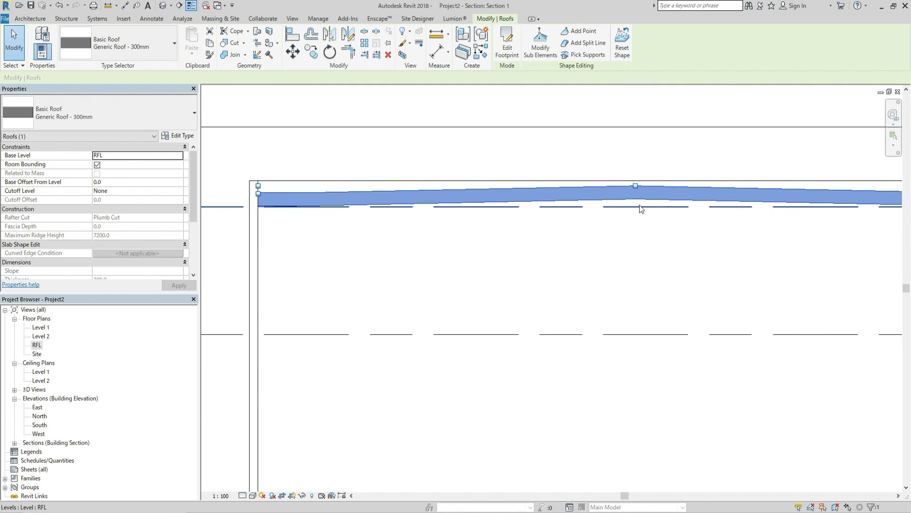
pyautogui.scroll(-1, 759, 213)
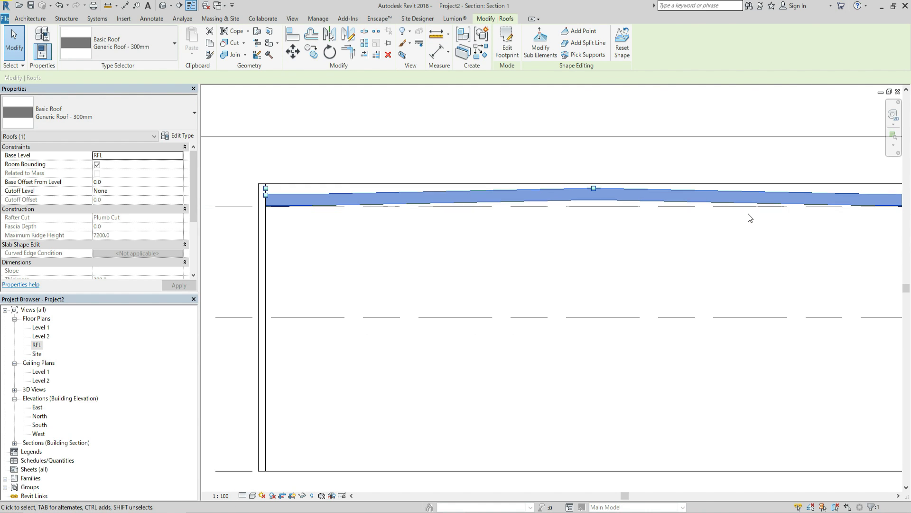
pyautogui.moveTo(805, 218); pyautogui.dragTo(755, 215, button='middle')
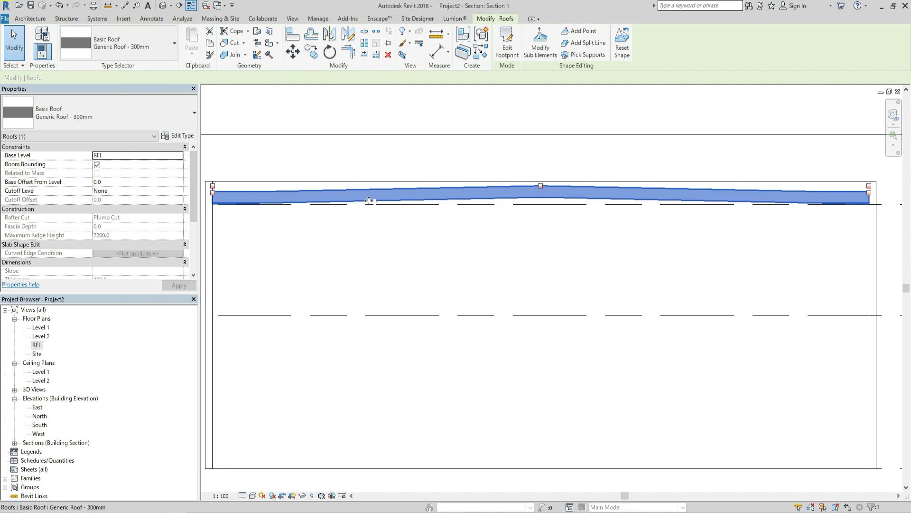
pyautogui.scroll(-2, 469, 242)
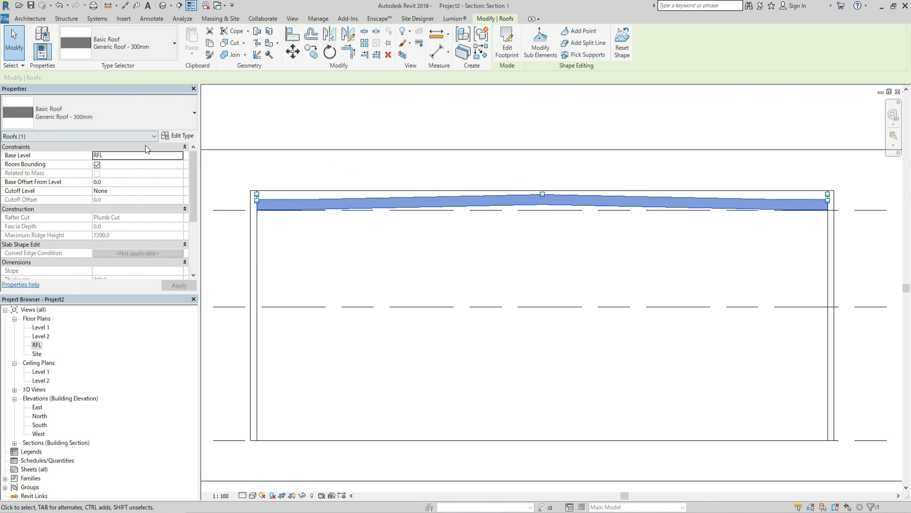
# - Set the Generic Roof - 300mm Structure layer to Variable thickness and apply the type
pyautogui.click(182, 137)
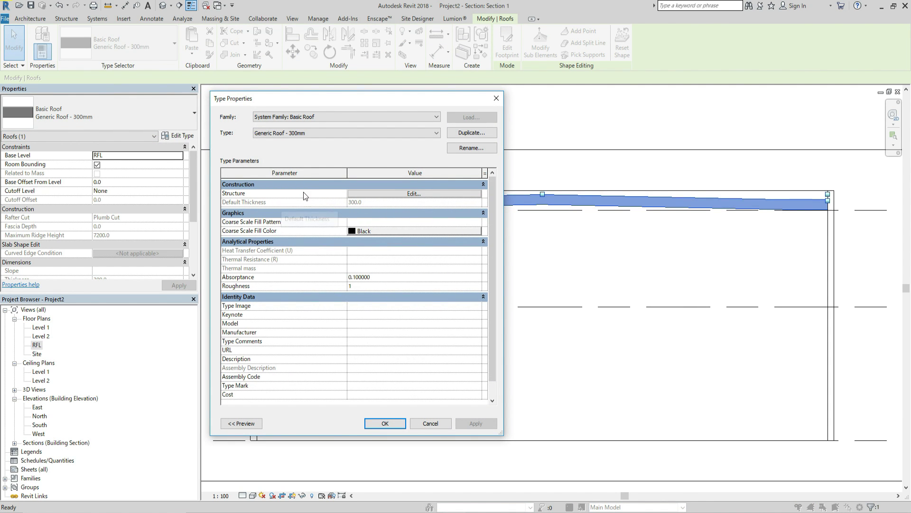
pyautogui.click(418, 193)
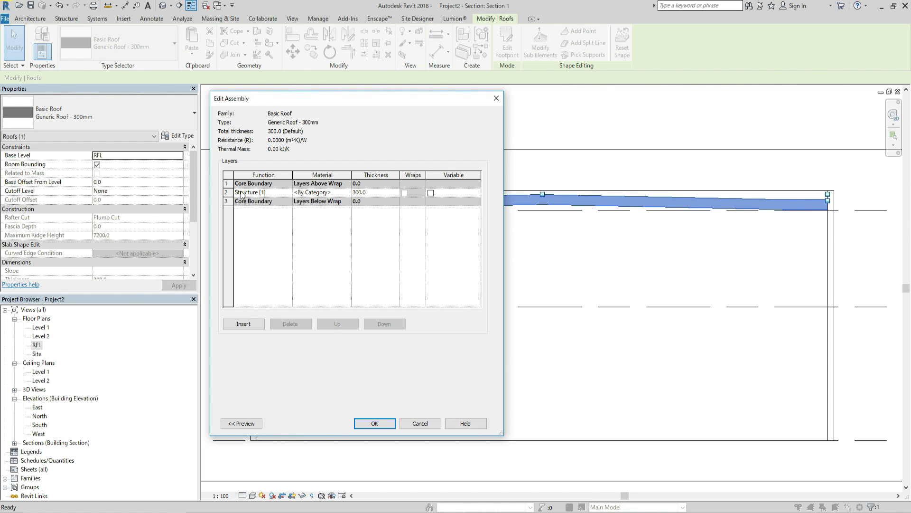
pyautogui.click(430, 193)
pyautogui.click(380, 422)
pyautogui.click(373, 421)
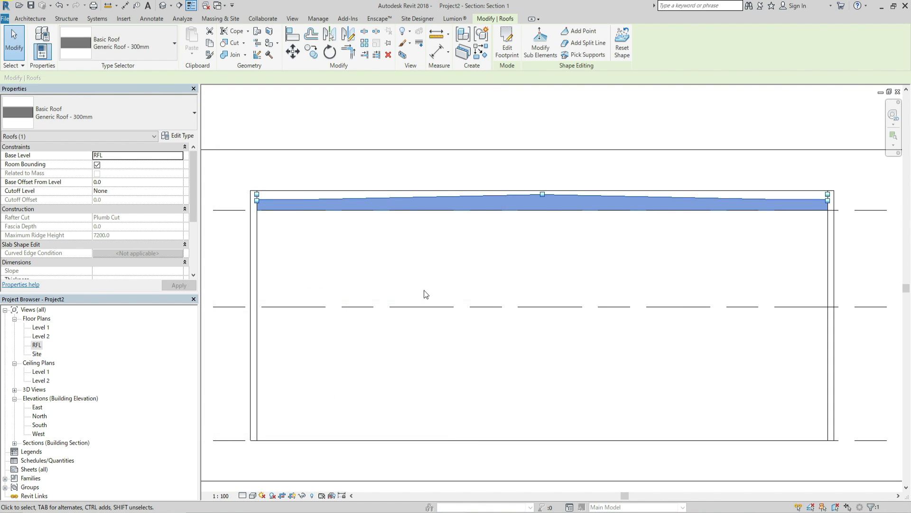
# - Reselect the roof and zoom out in Section 1 to see its flat underside
pyautogui.click(441, 246)
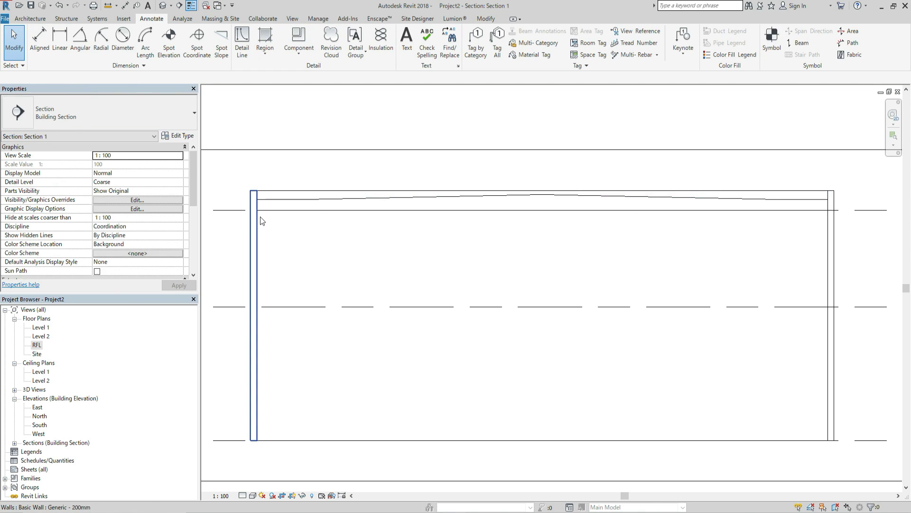
pyautogui.click(428, 204)
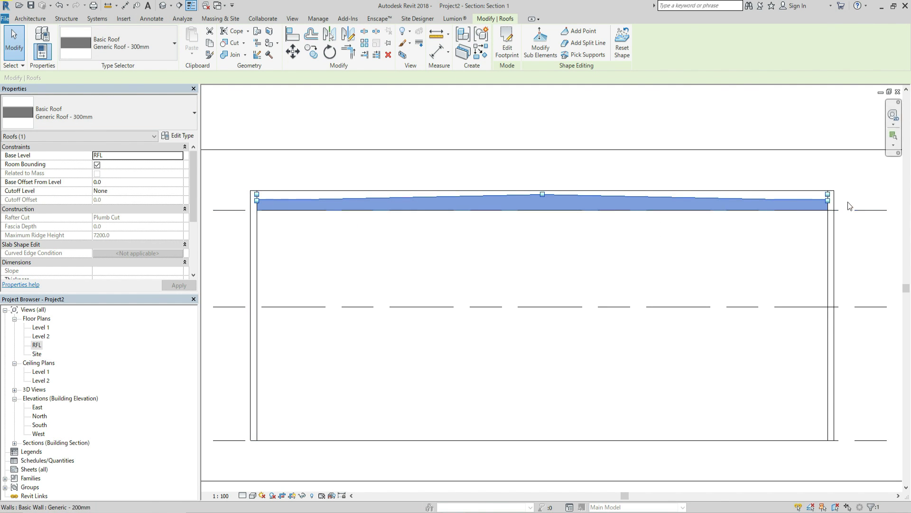
pyautogui.scroll(-3, 590, 199)
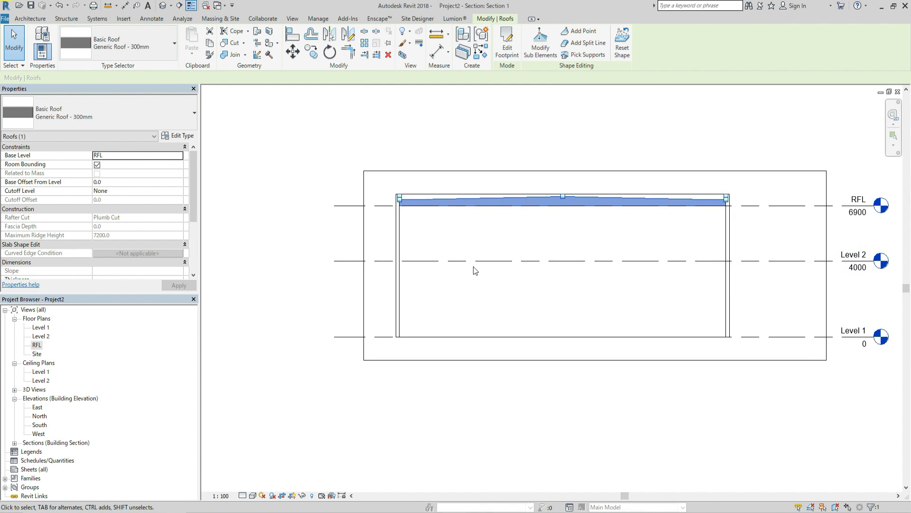
pyautogui.moveTo(474, 270); pyautogui.dragTo(437, 277, button='middle')
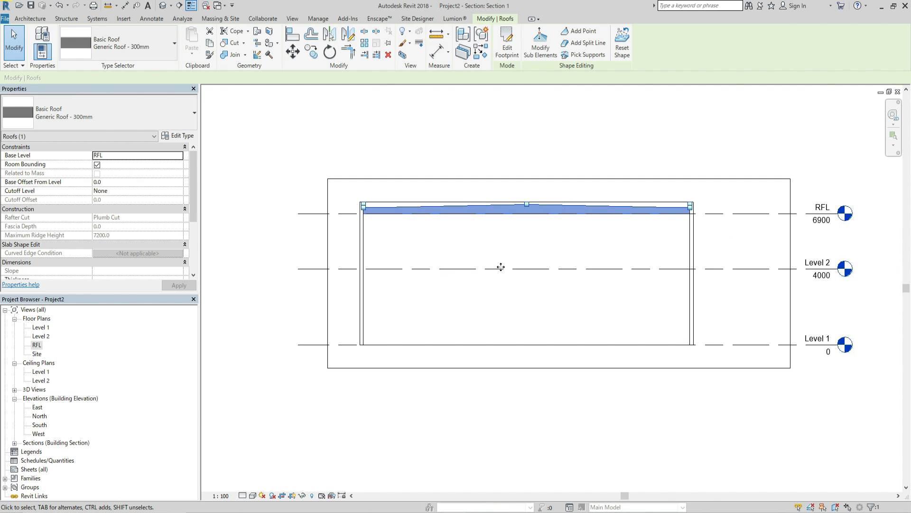
# - Open the default 3D view, orbit to the left side, and enable Section Box
pyautogui.click(162, 6)
pyautogui.scroll(-4, 501, 288)
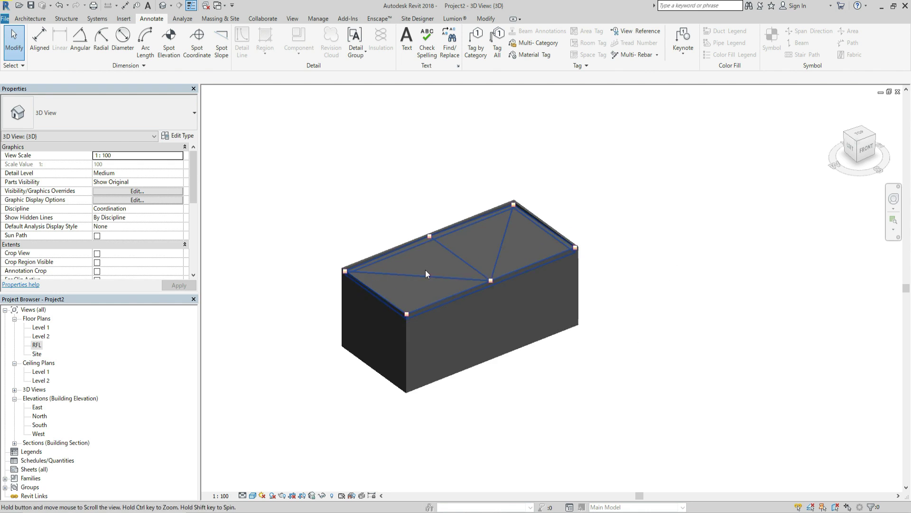
pyautogui.keyDown('shift'); pyautogui.moveTo(426, 270); pyautogui.dragTo(513, 290, button='middle'); pyautogui.keyUp('shift')
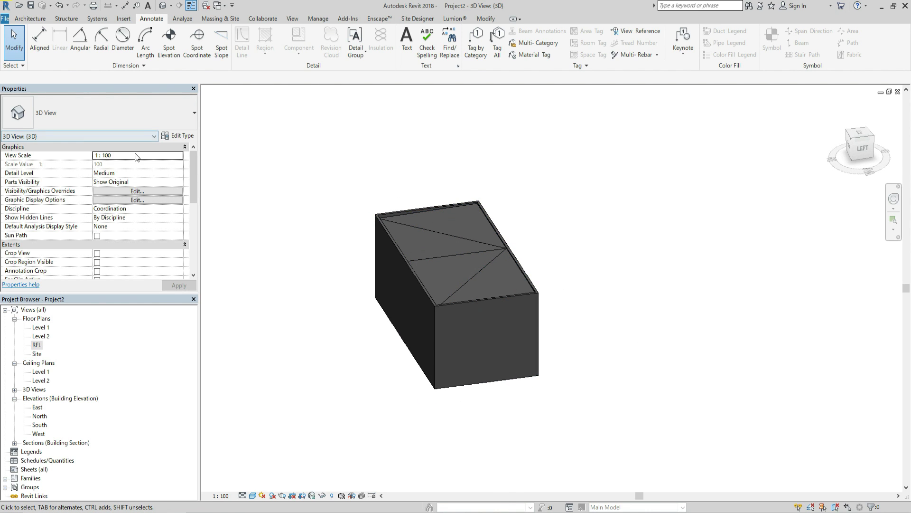
pyautogui.moveTo(192, 182); pyautogui.dragTo(192, 200)
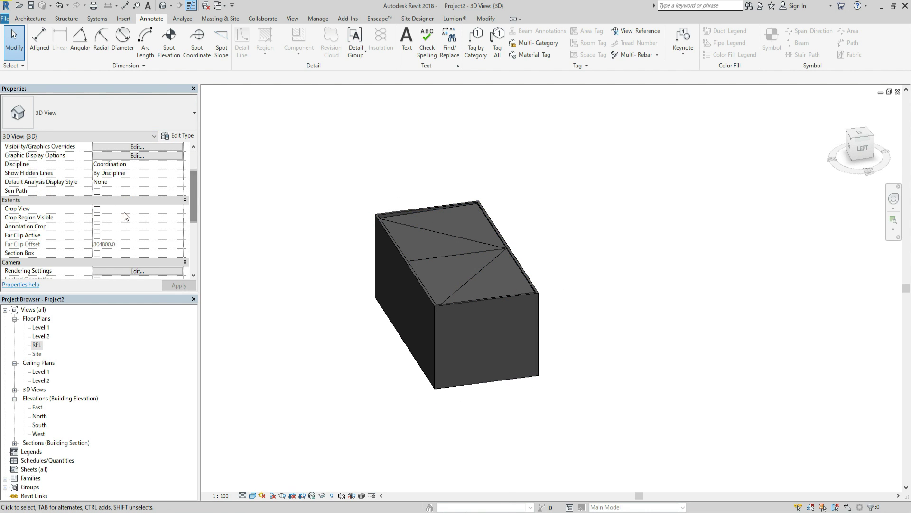
pyautogui.scroll(-2, 140, 215)
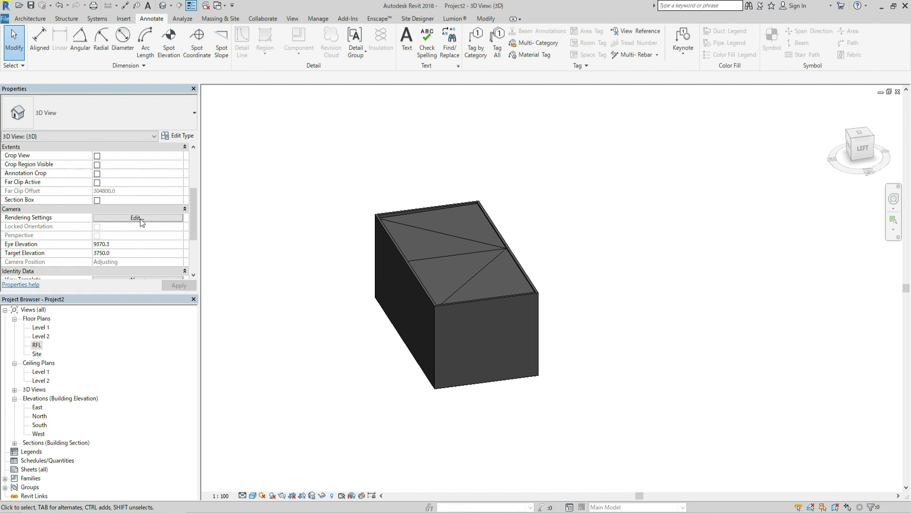
pyautogui.click(98, 200)
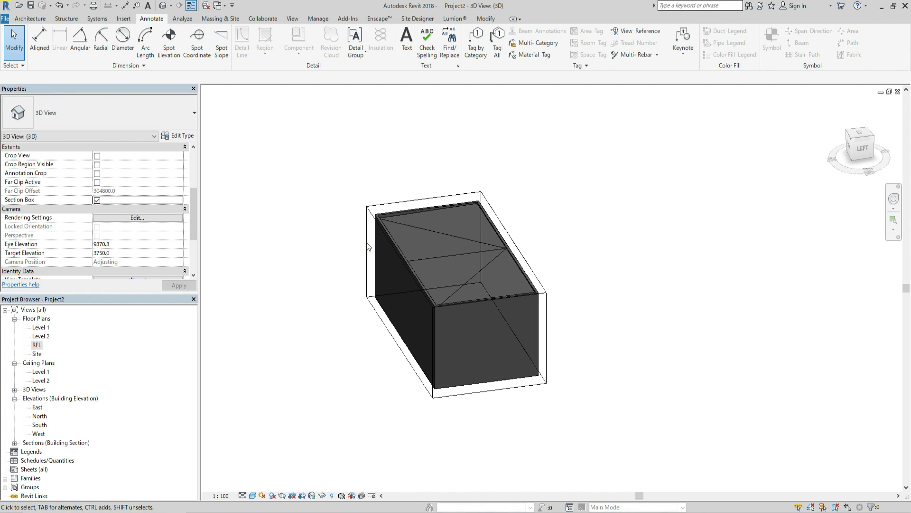
# - Drag a section box face inward to cut into the building
pyautogui.click(424, 283)
pyautogui.scroll(3, 470, 290)
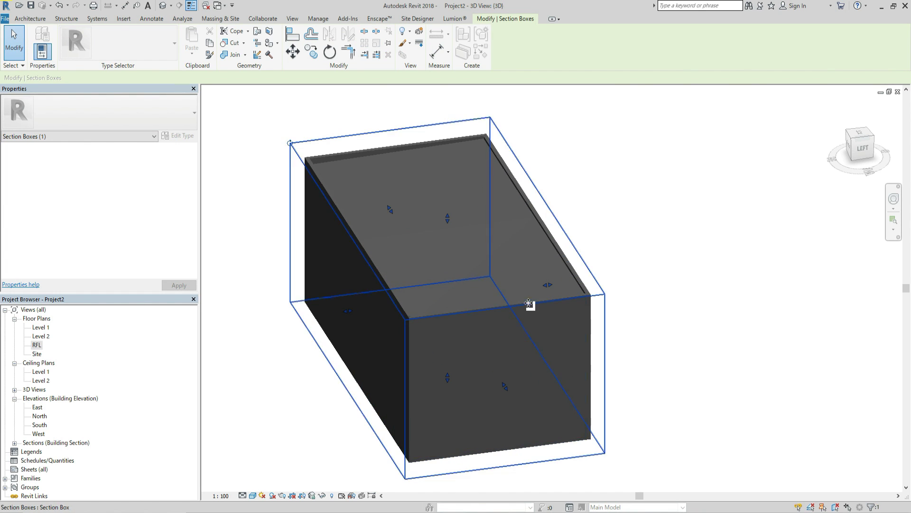
pyautogui.keyDown('shift'); pyautogui.moveTo(508, 338); pyautogui.dragTo(533, 358, button='middle'); pyautogui.keyUp('shift')
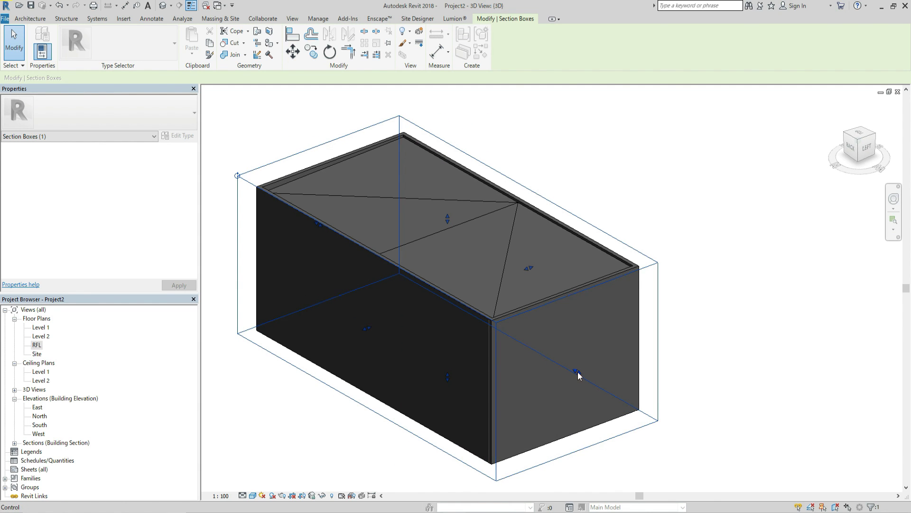
pyautogui.moveTo(577, 372); pyautogui.dragTo(457, 320)
pyautogui.keyDown('shift'); pyautogui.moveTo(506, 322); pyautogui.dragTo(533, 270, button='middle'); pyautogui.keyUp('shift')
# - Orbit and zoom around the cut model to inspect the sloped roof facets
pyautogui.scroll(5, 588, 323)
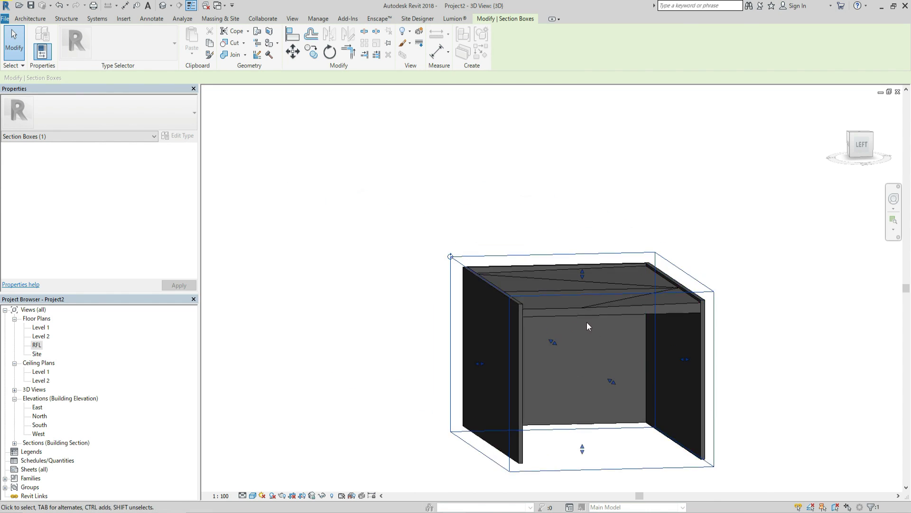
pyautogui.scroll(4, 591, 322)
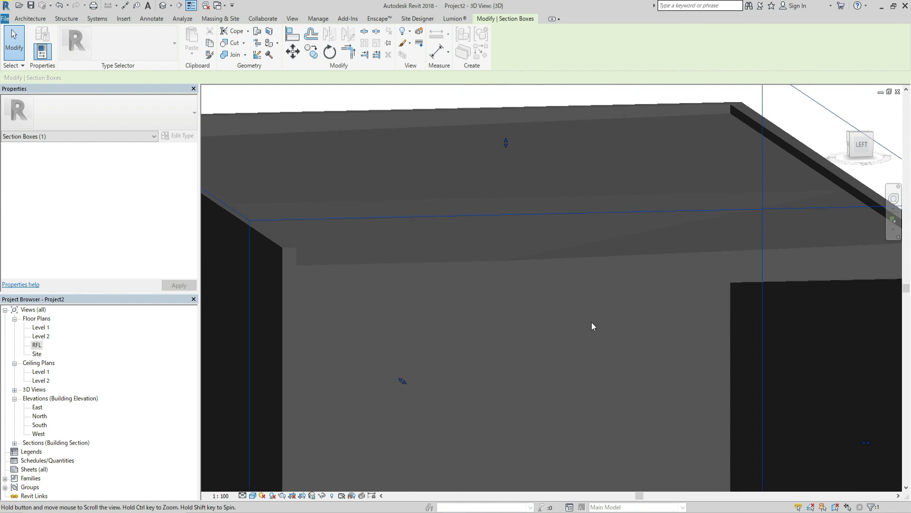
pyautogui.keyDown('shift'); pyautogui.moveTo(576, 316); pyautogui.dragTo(614, 268, button='middle'); pyautogui.keyUp('shift')
pyautogui.scroll(-6, 567, 311)
pyautogui.scroll(-3, 598, 285)
pyautogui.scroll(3, 545, 268)
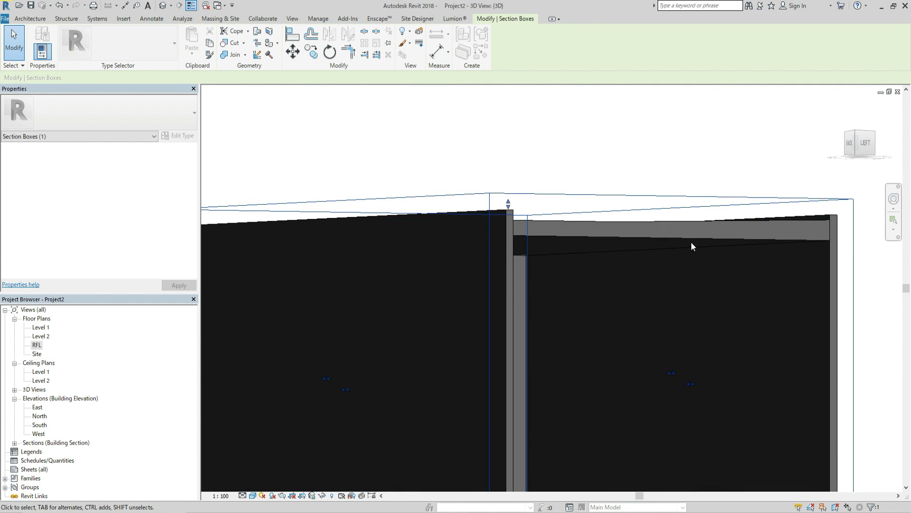
pyautogui.keyDown('shift'); pyautogui.moveTo(728, 236); pyautogui.dragTo(451, 291, button='middle'); pyautogui.keyUp('shift')
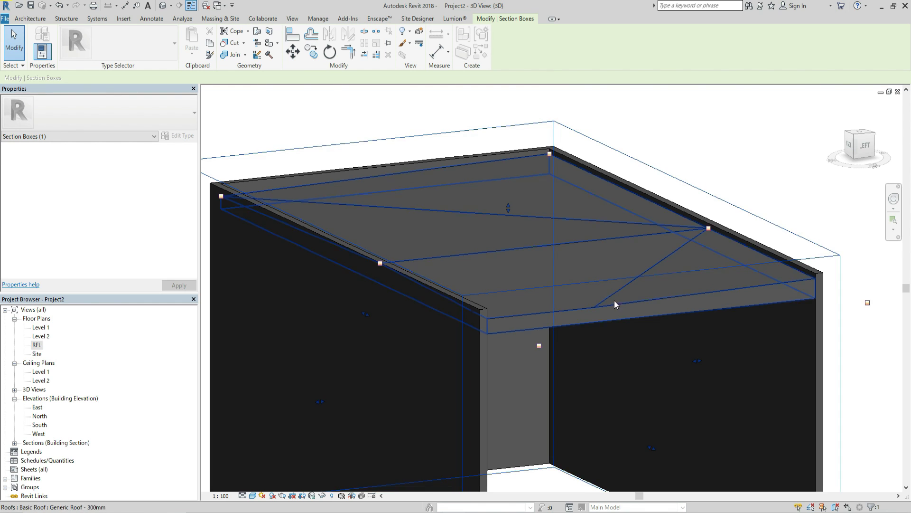
pyautogui.keyDown('shift'); pyautogui.moveTo(614, 300); pyautogui.dragTo(676, 296, button='middle'); pyautogui.keyUp('shift')
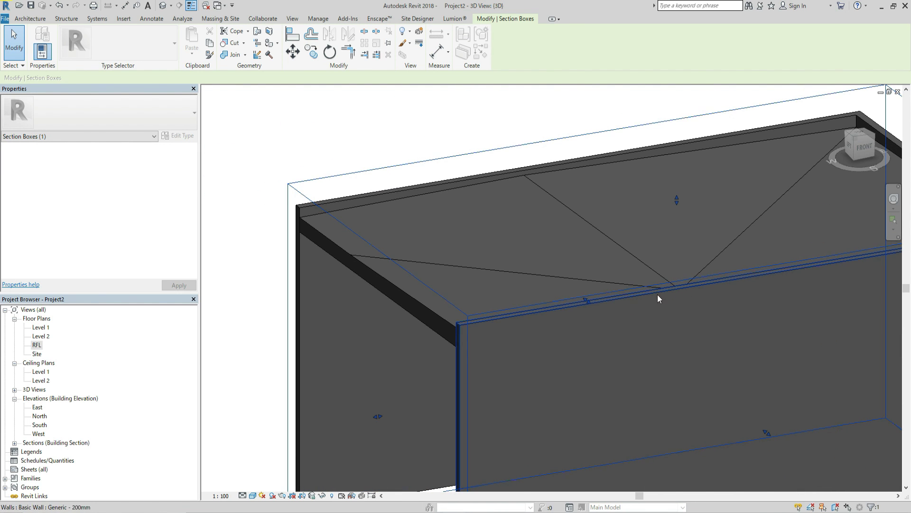